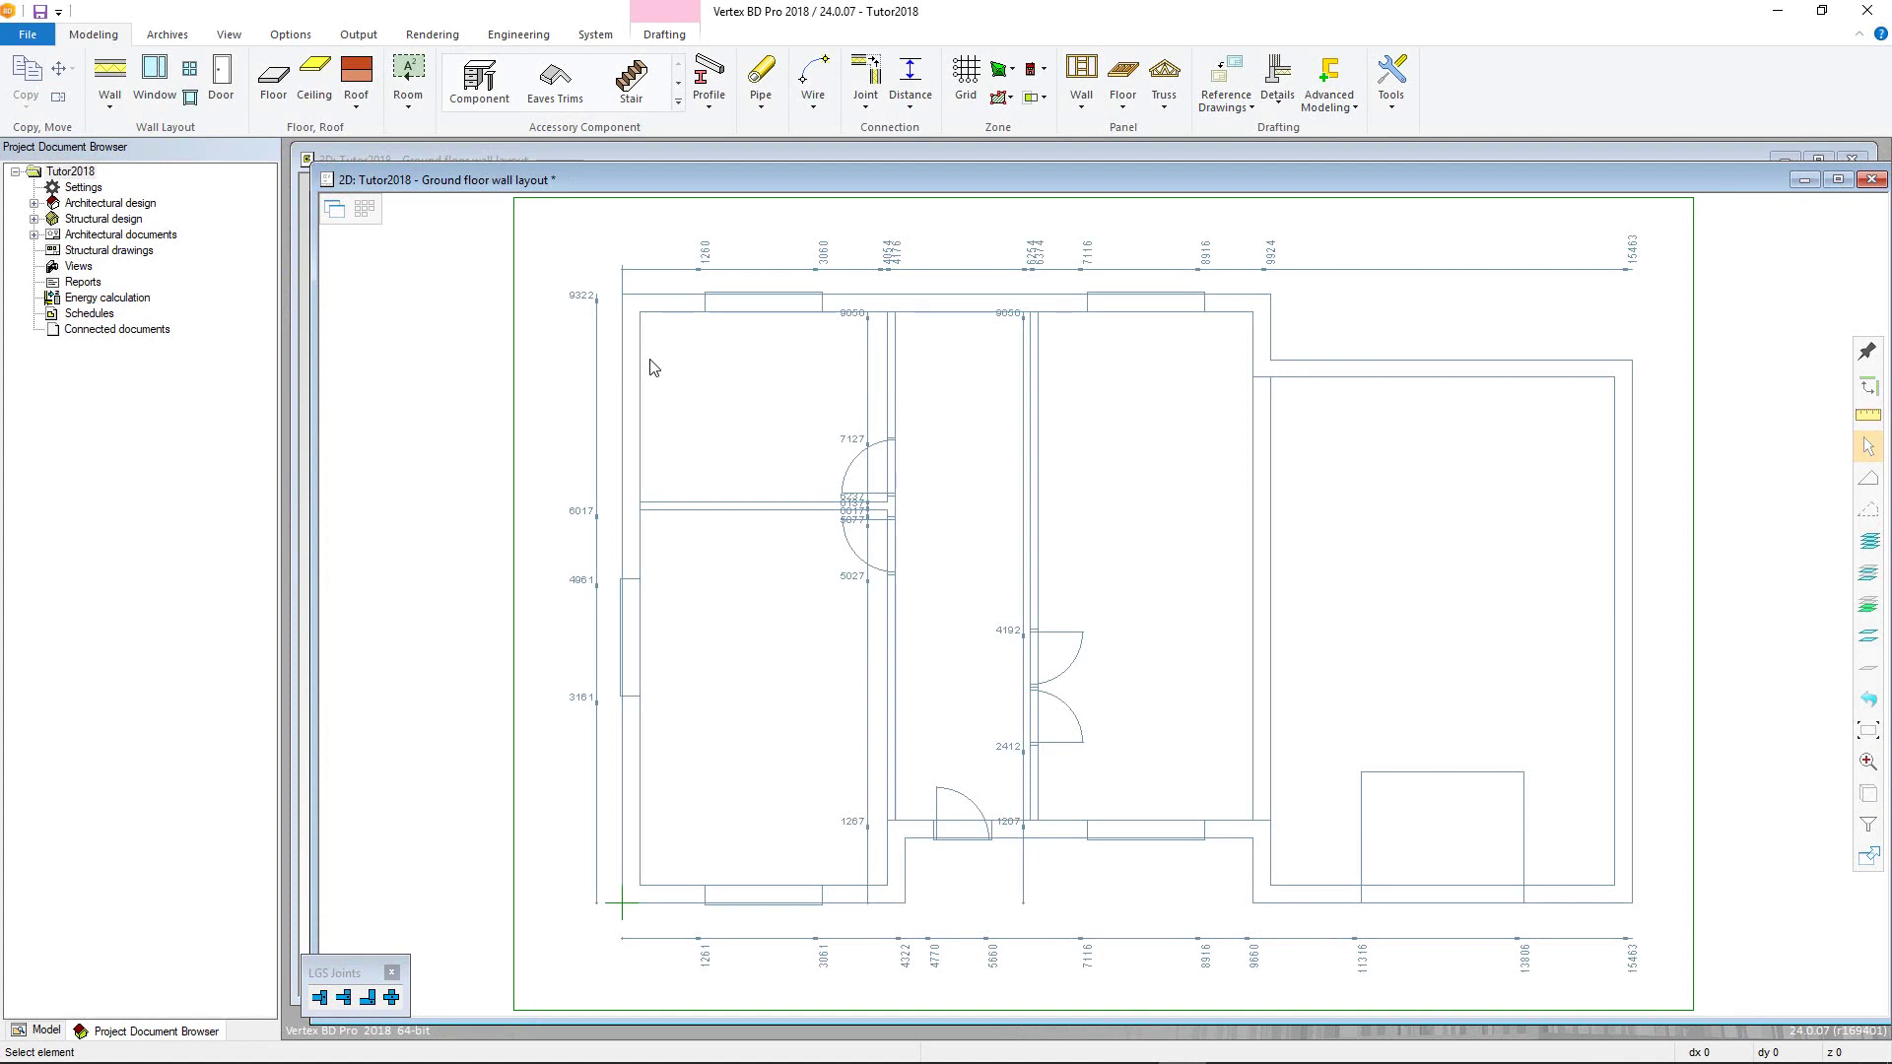
# Step: Start a new wall and pick the Framed Exterior wall 140mm, Brick siding type from Exterior Framed Walls C/U
pyautogui.rightClick(650, 368)
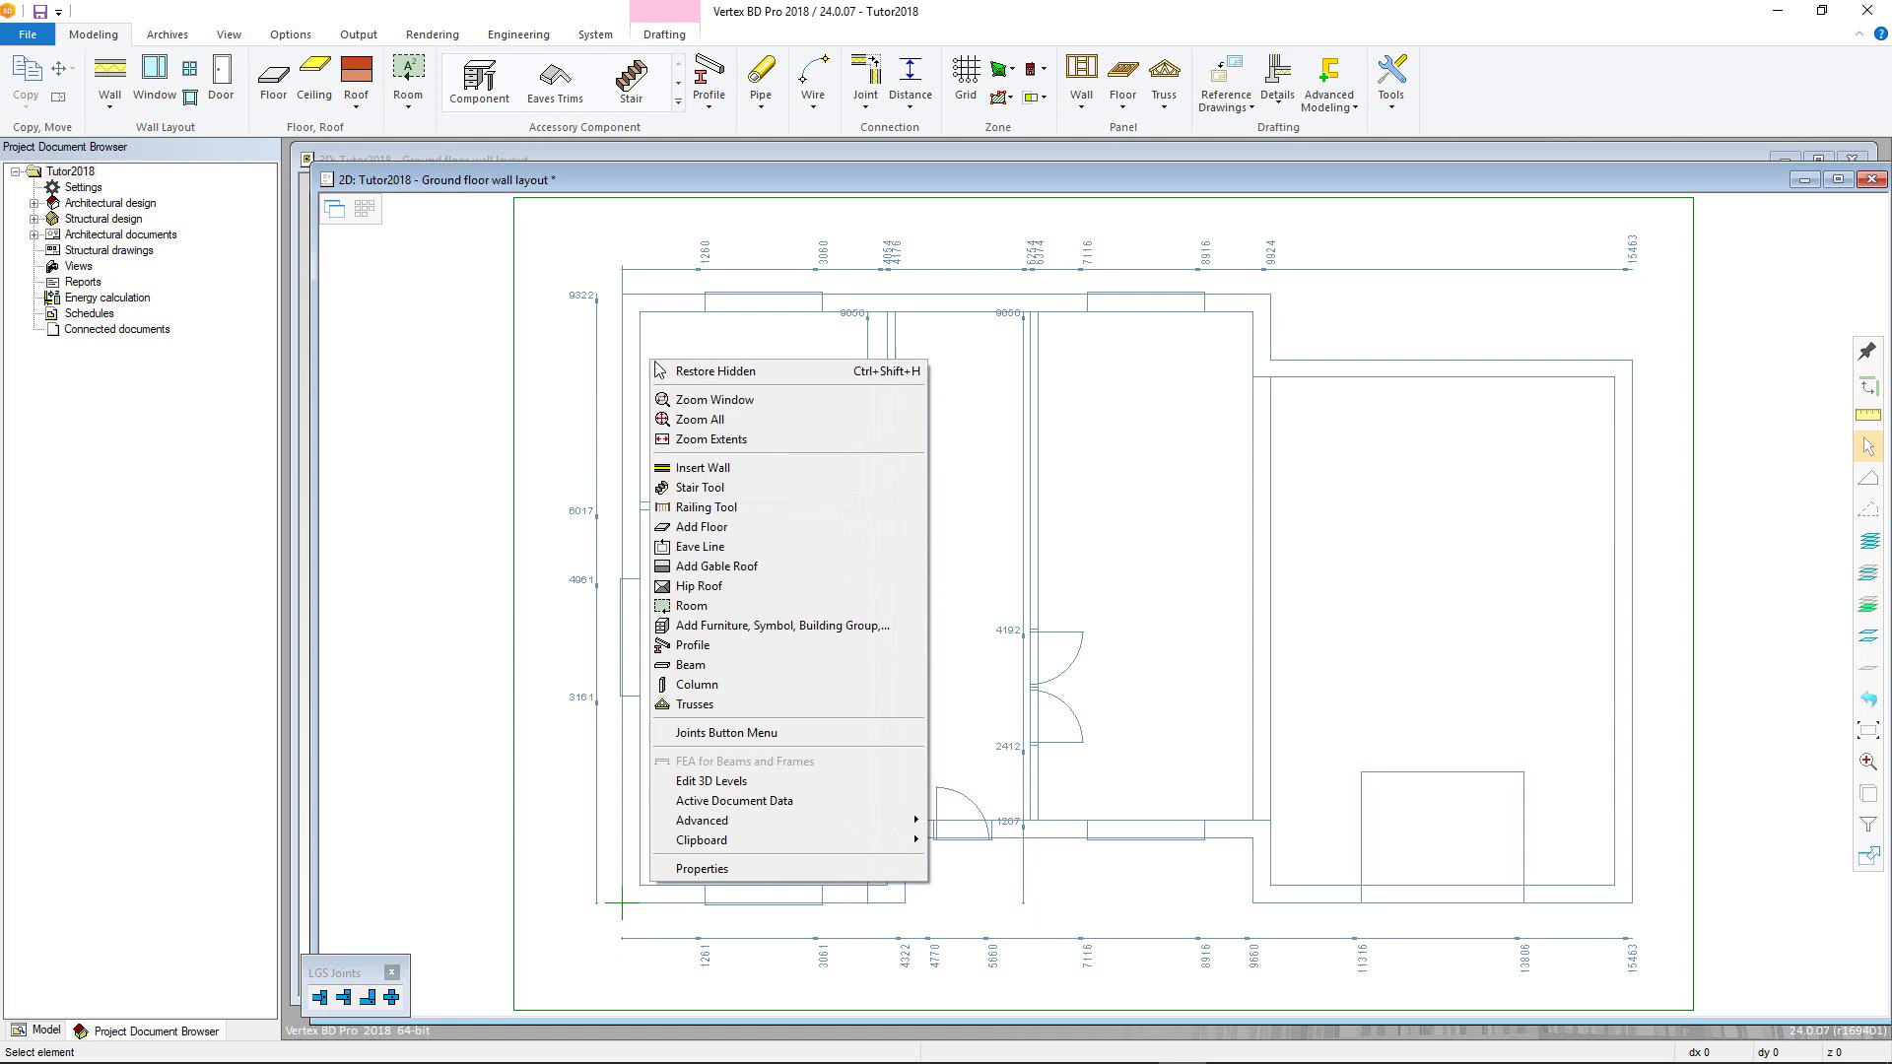
pyautogui.click(721, 470)
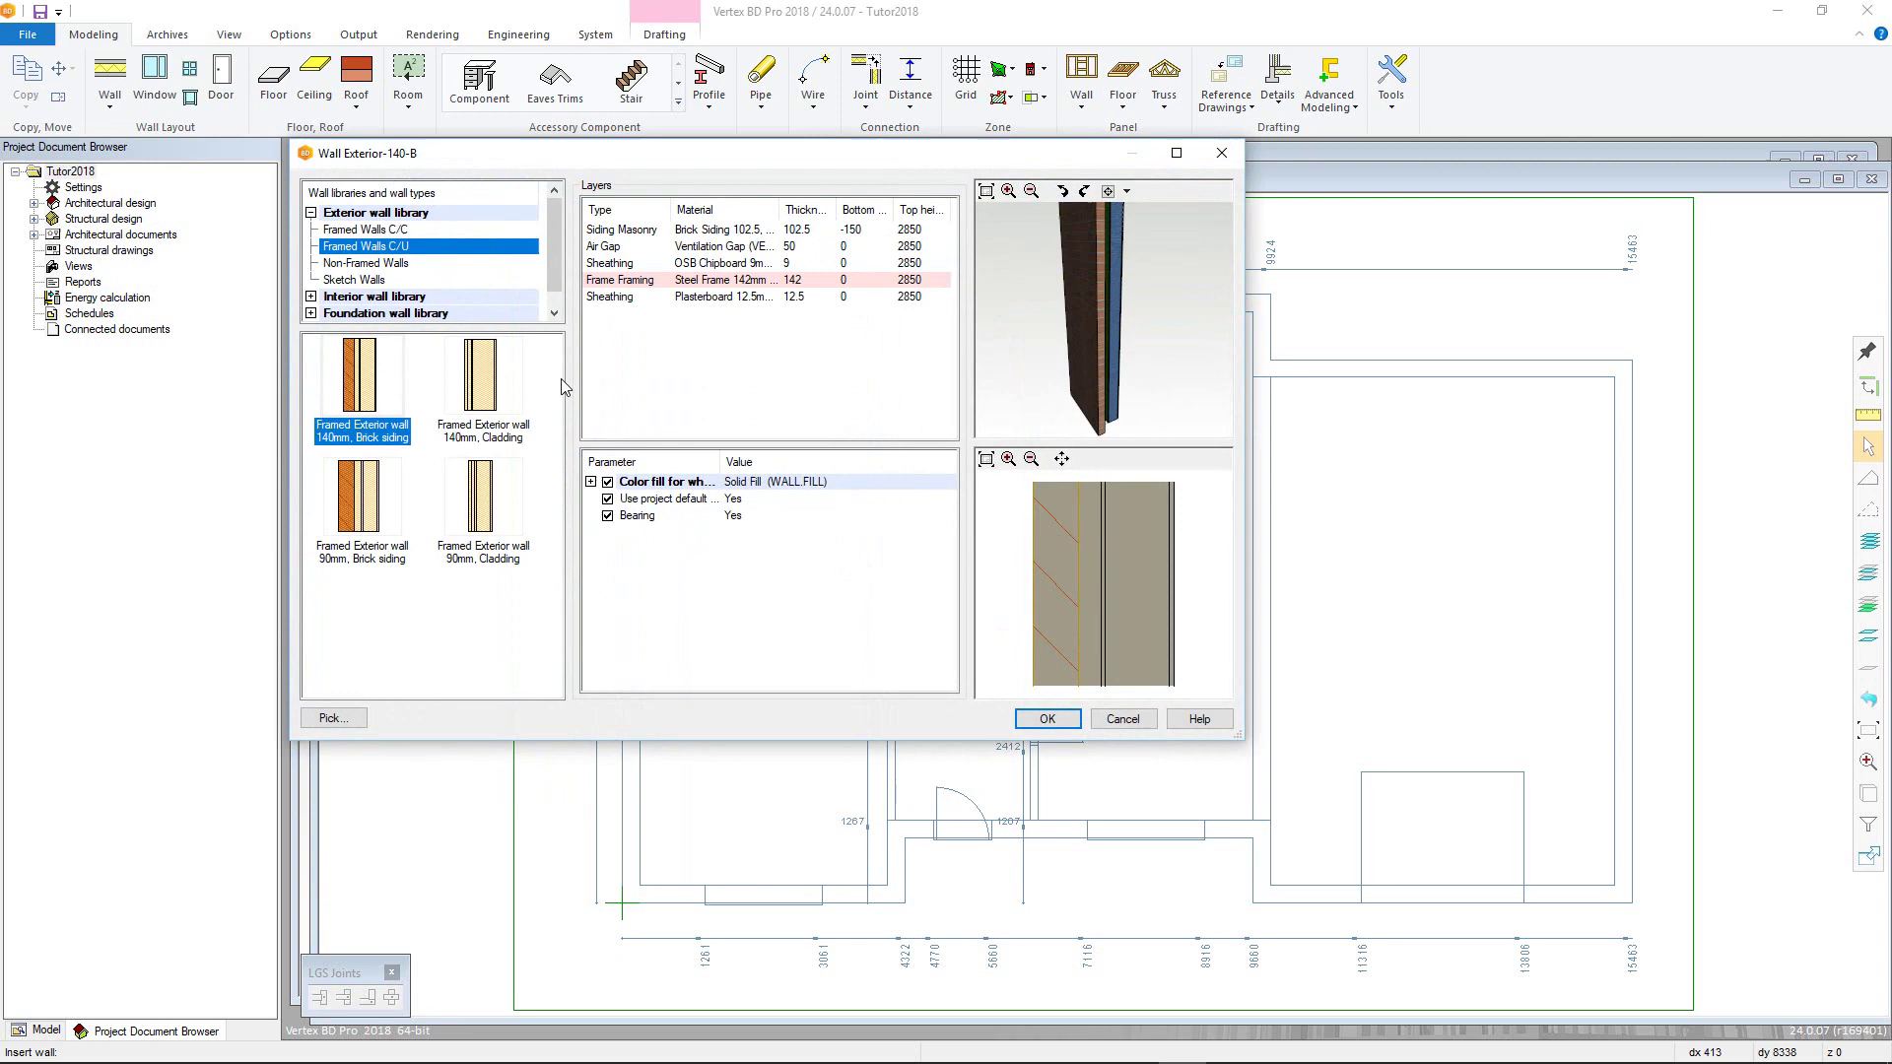
pyautogui.click(313, 296)
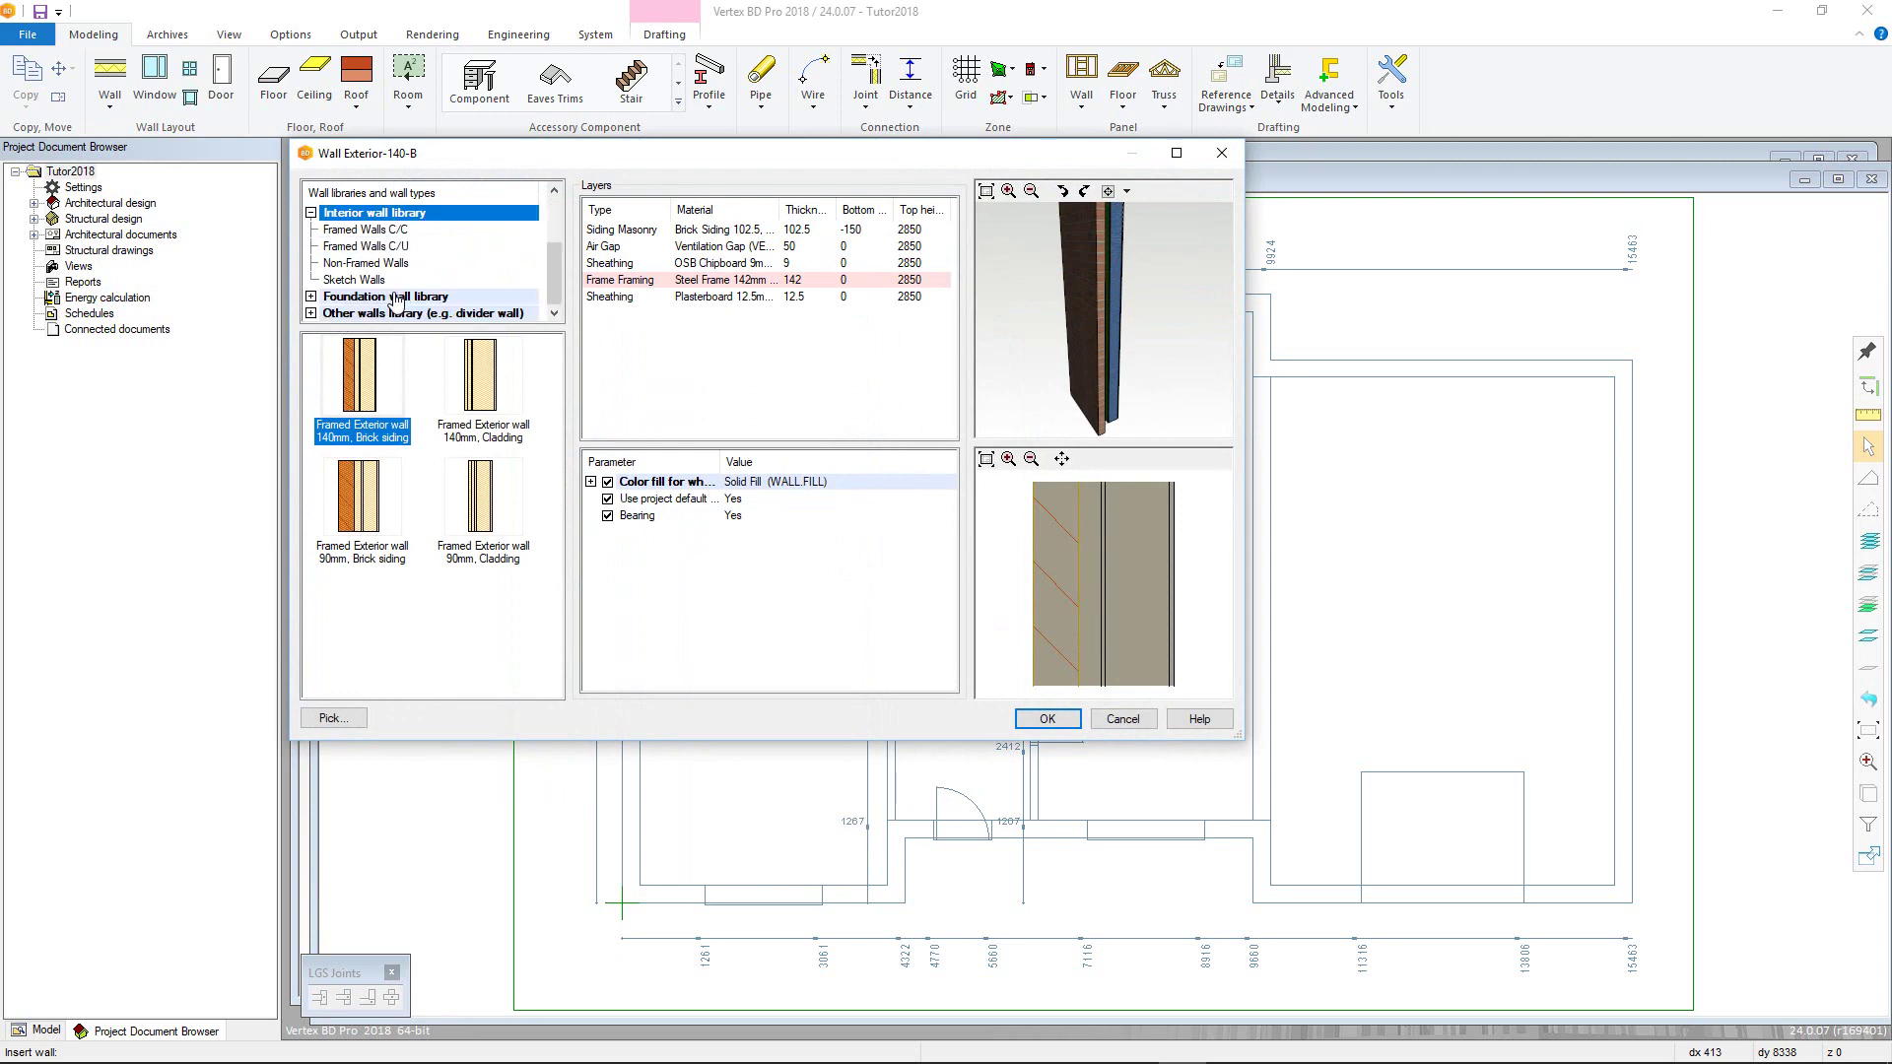
pyautogui.click(395, 296)
pyautogui.click(313, 297)
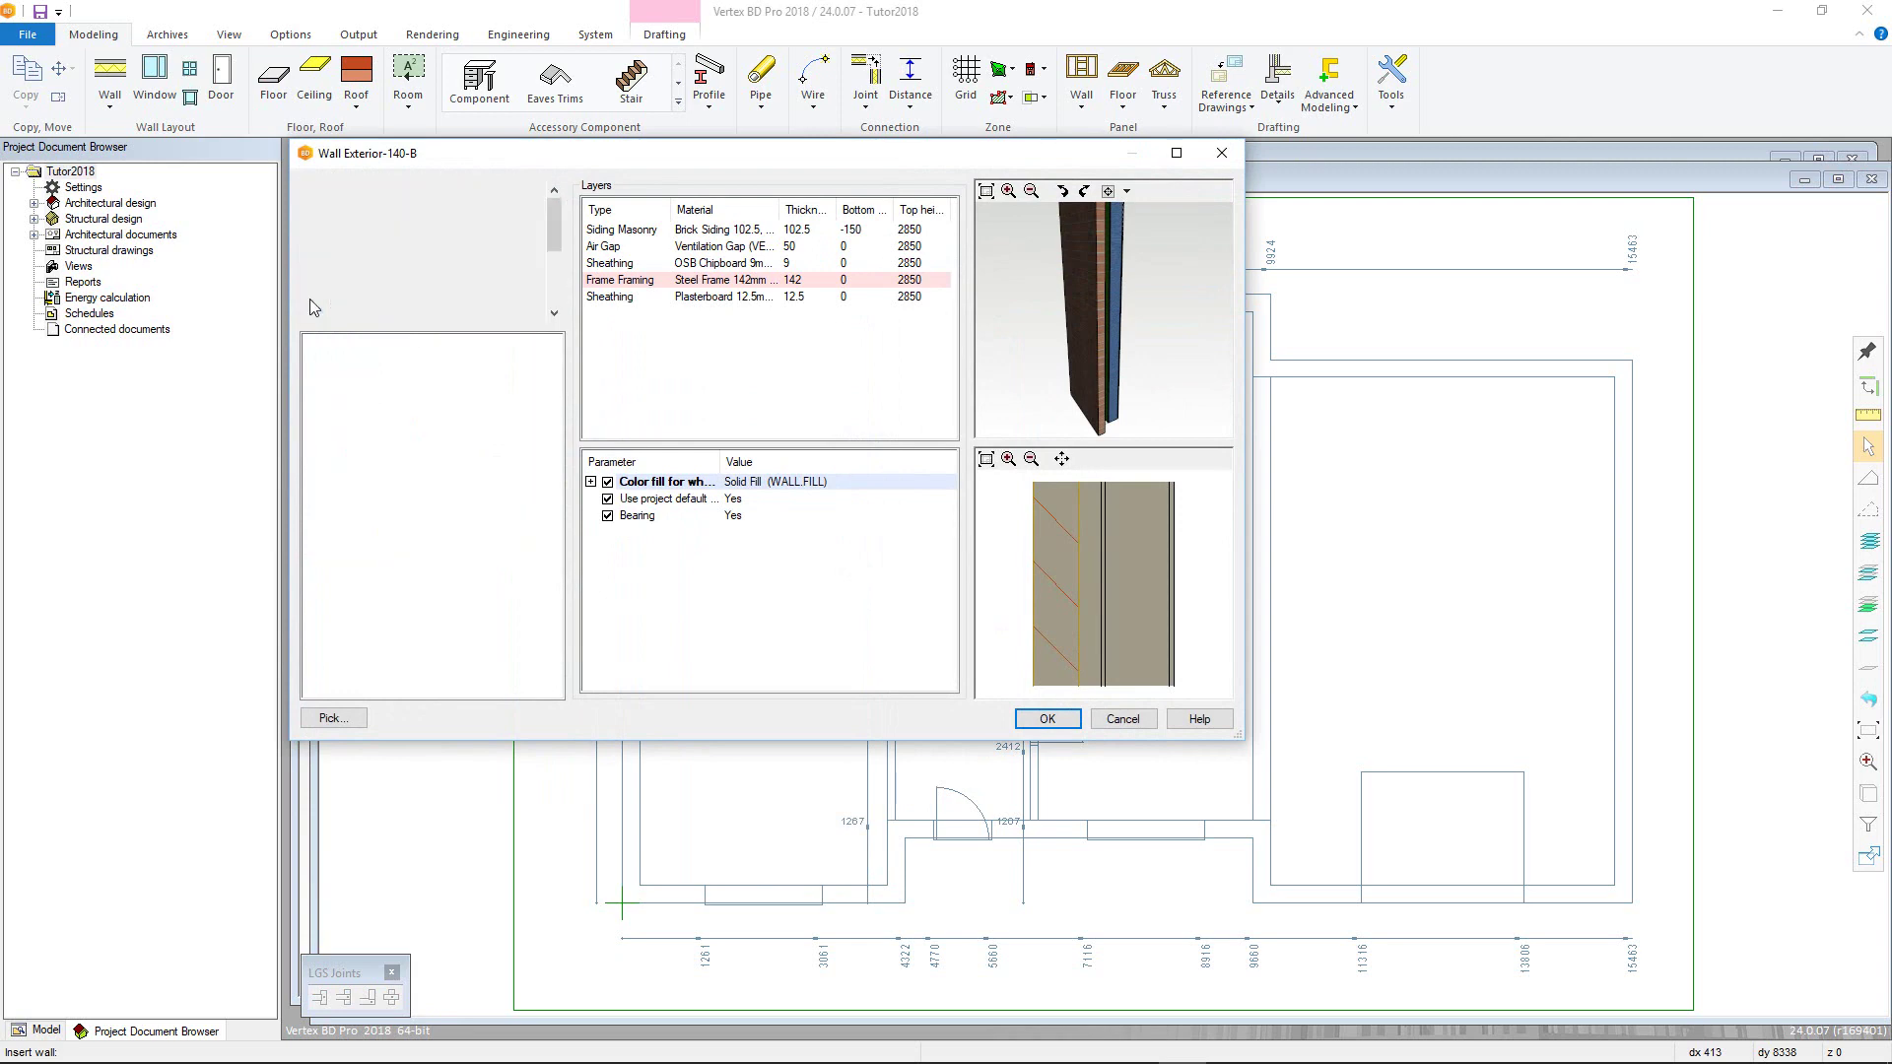
pyautogui.click(364, 285)
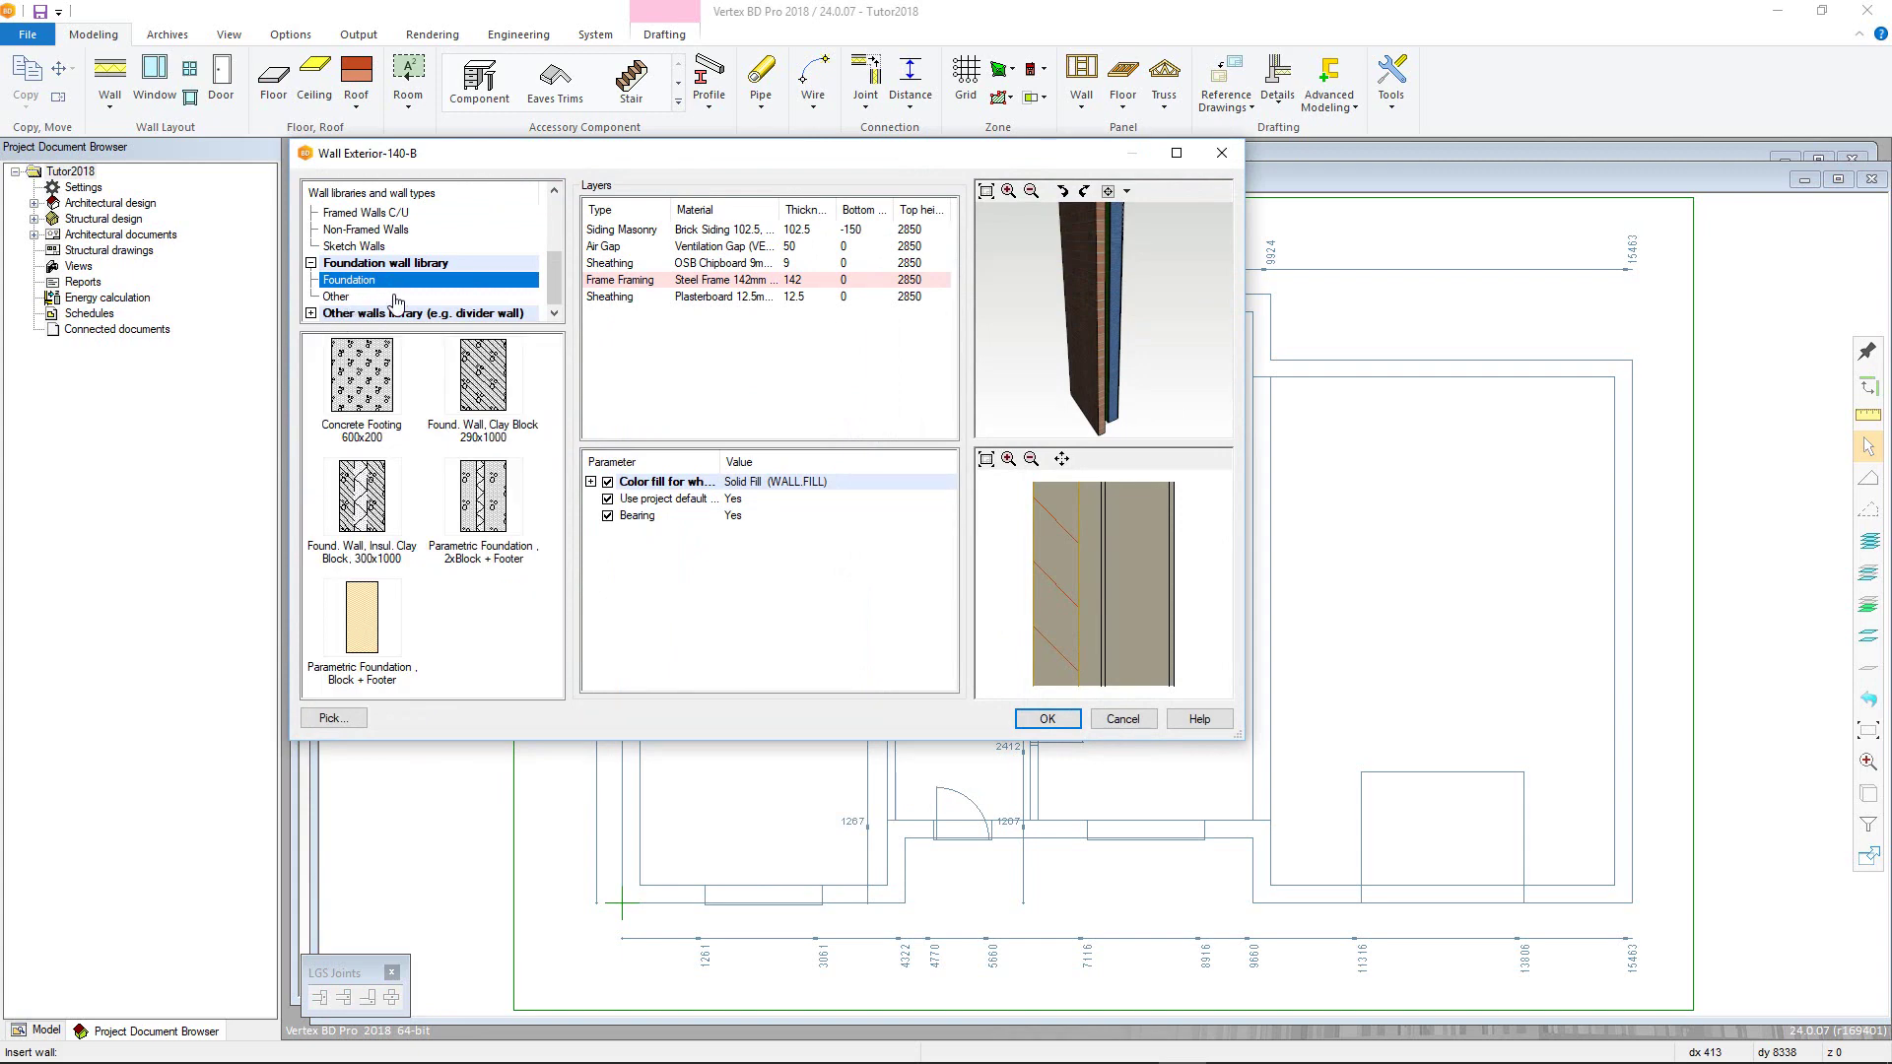
pyautogui.scroll(3, 415, 298)
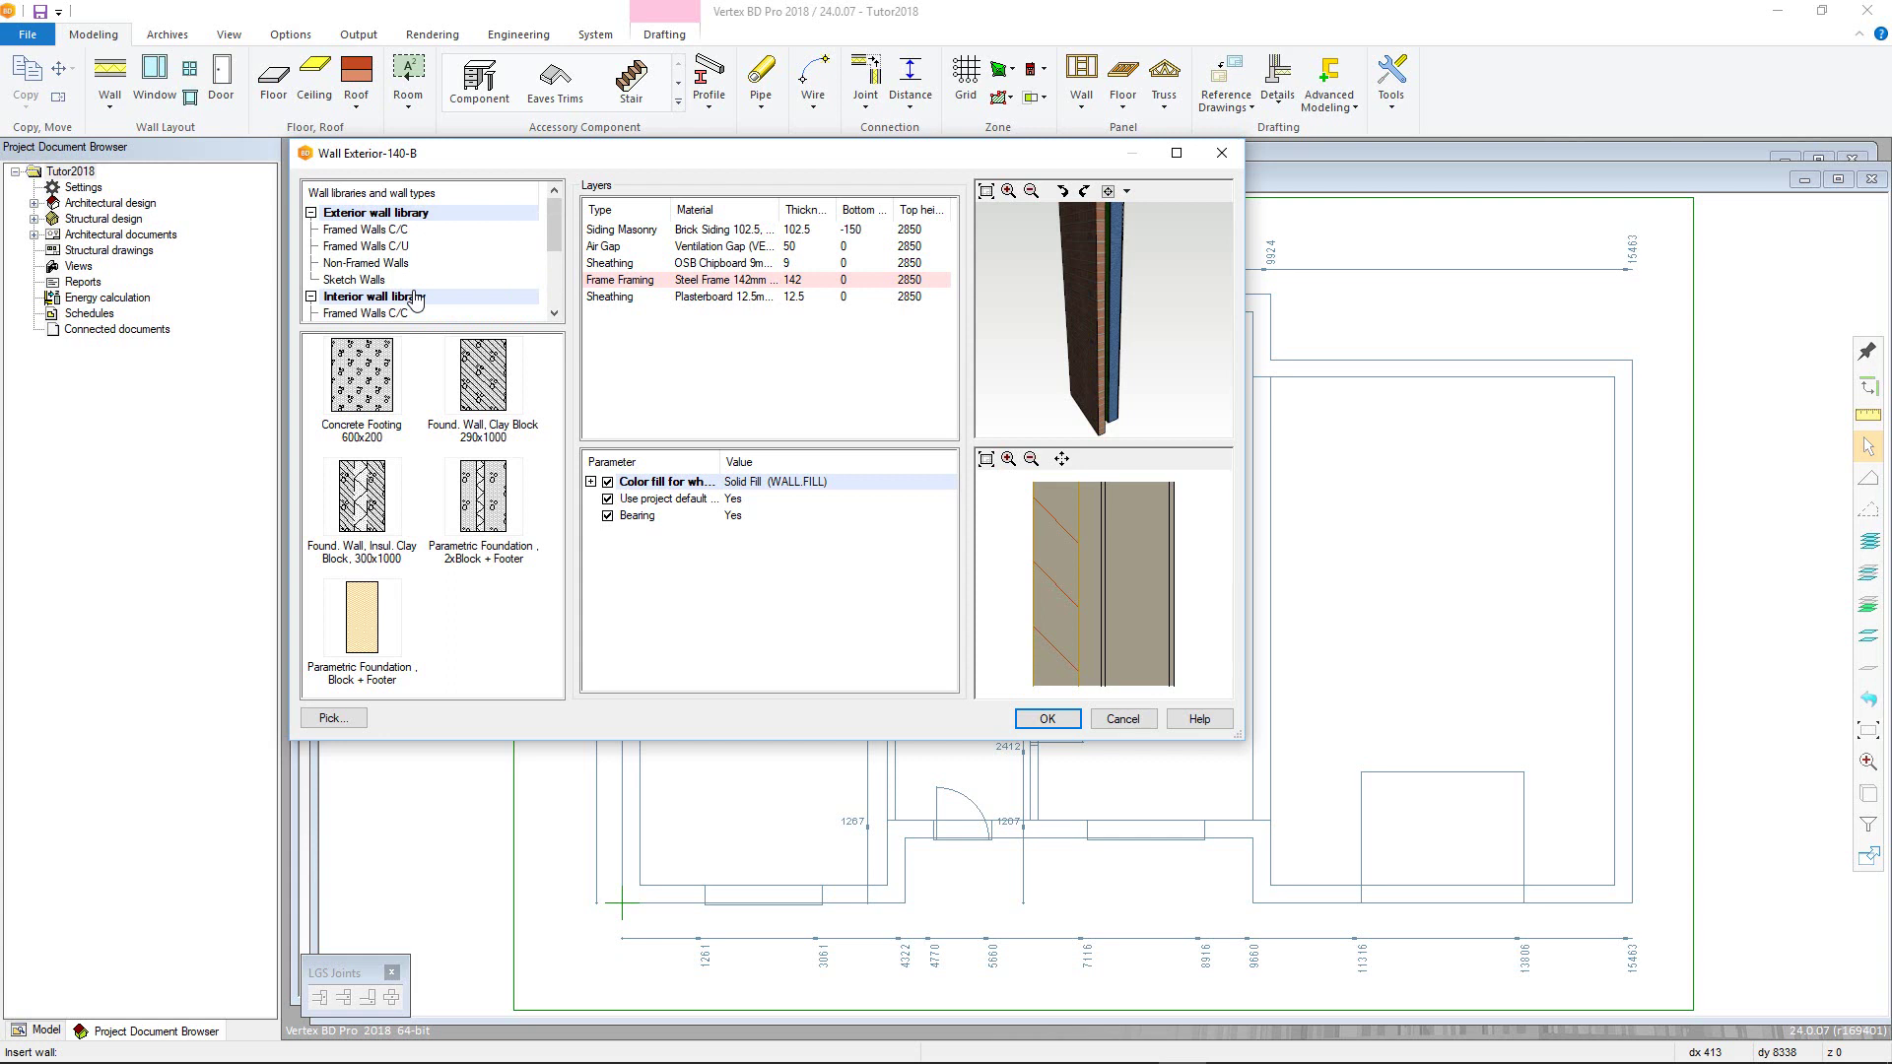
pyautogui.click(378, 248)
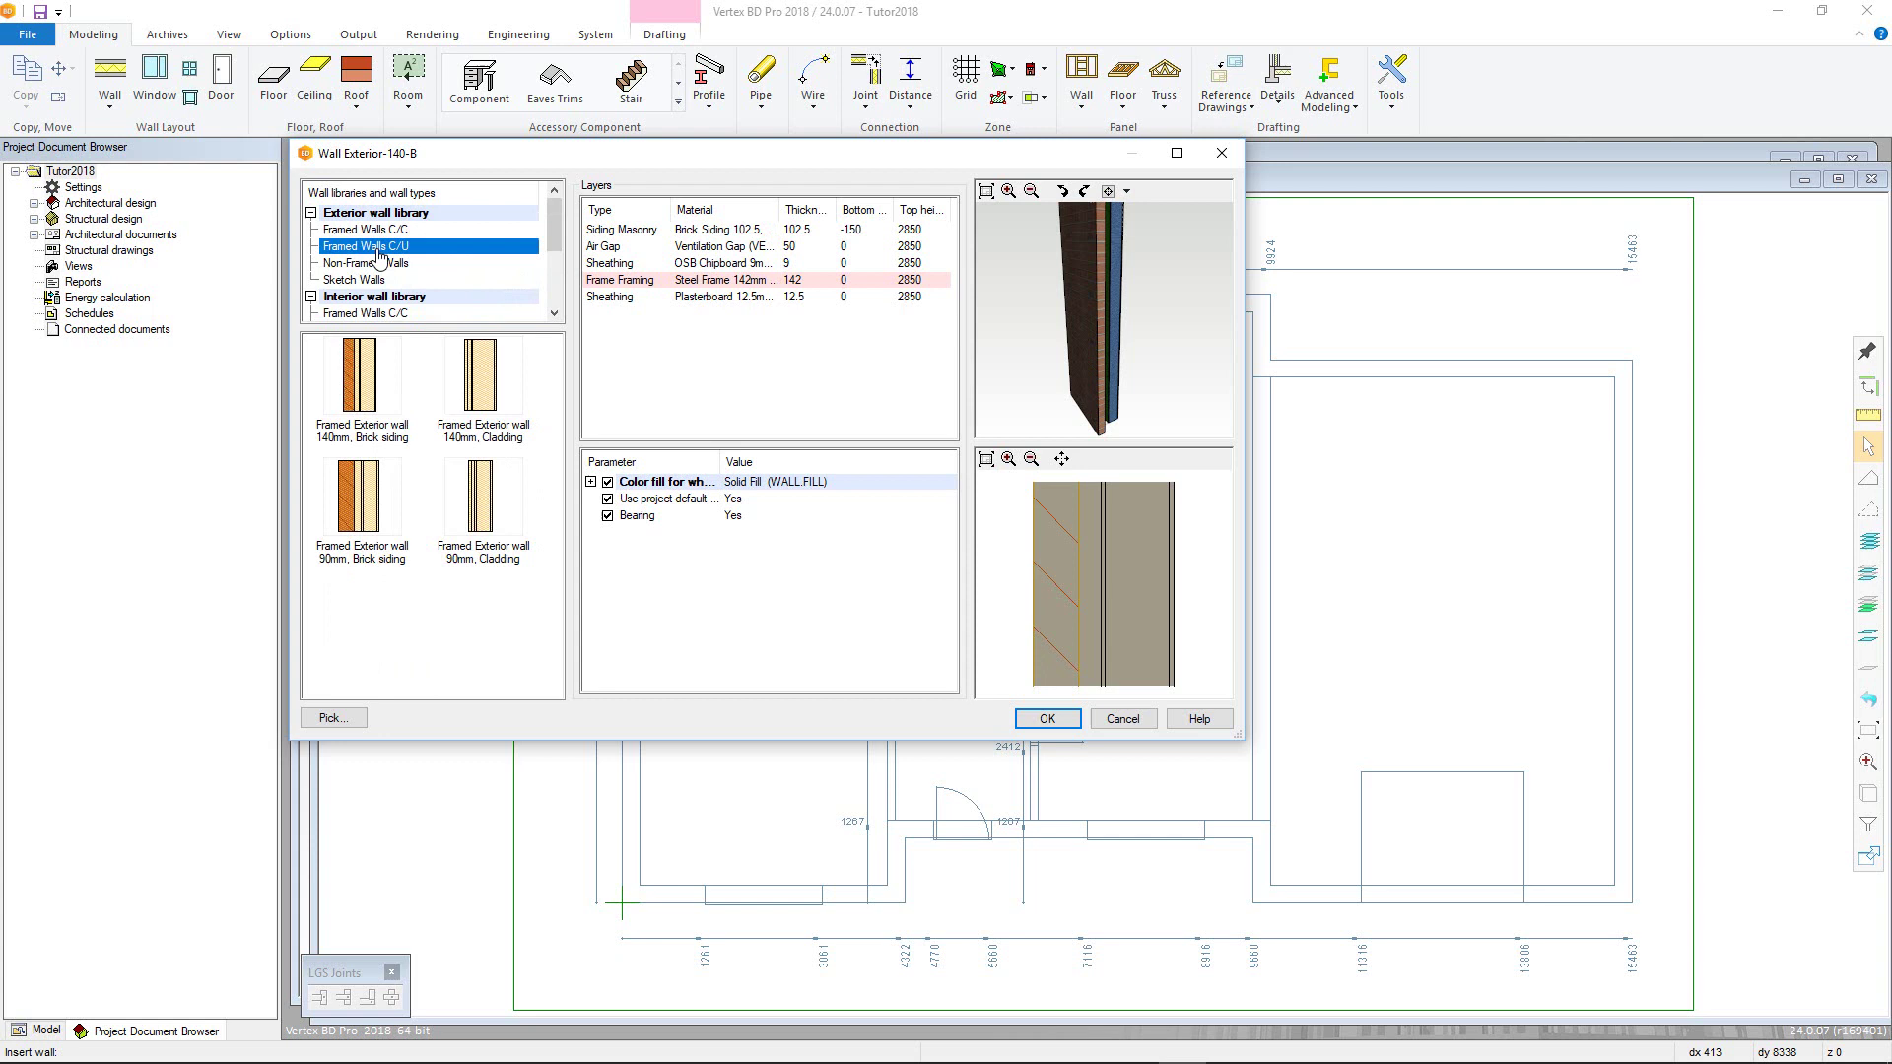
pyautogui.click(364, 368)
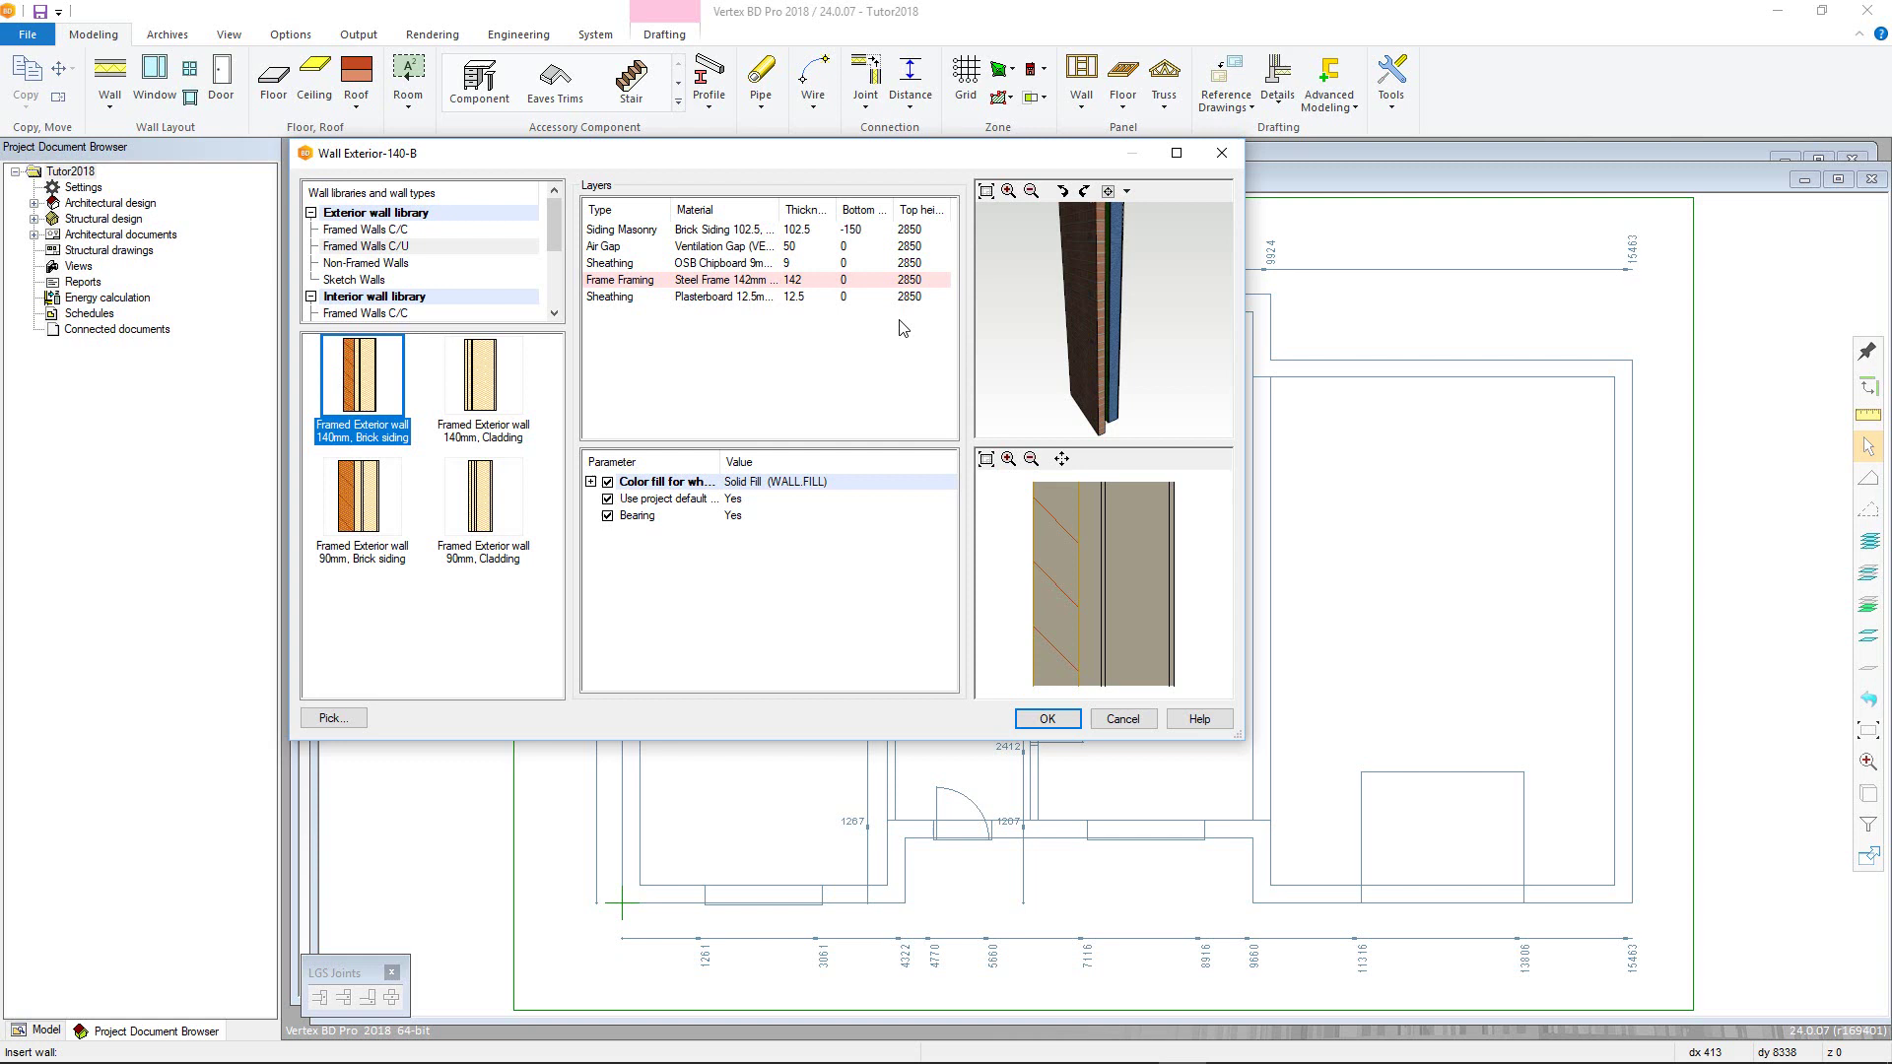
# Step: Inspect the Sheathing layer's material choices, leaving them unchanged
pyautogui.click(706, 264)
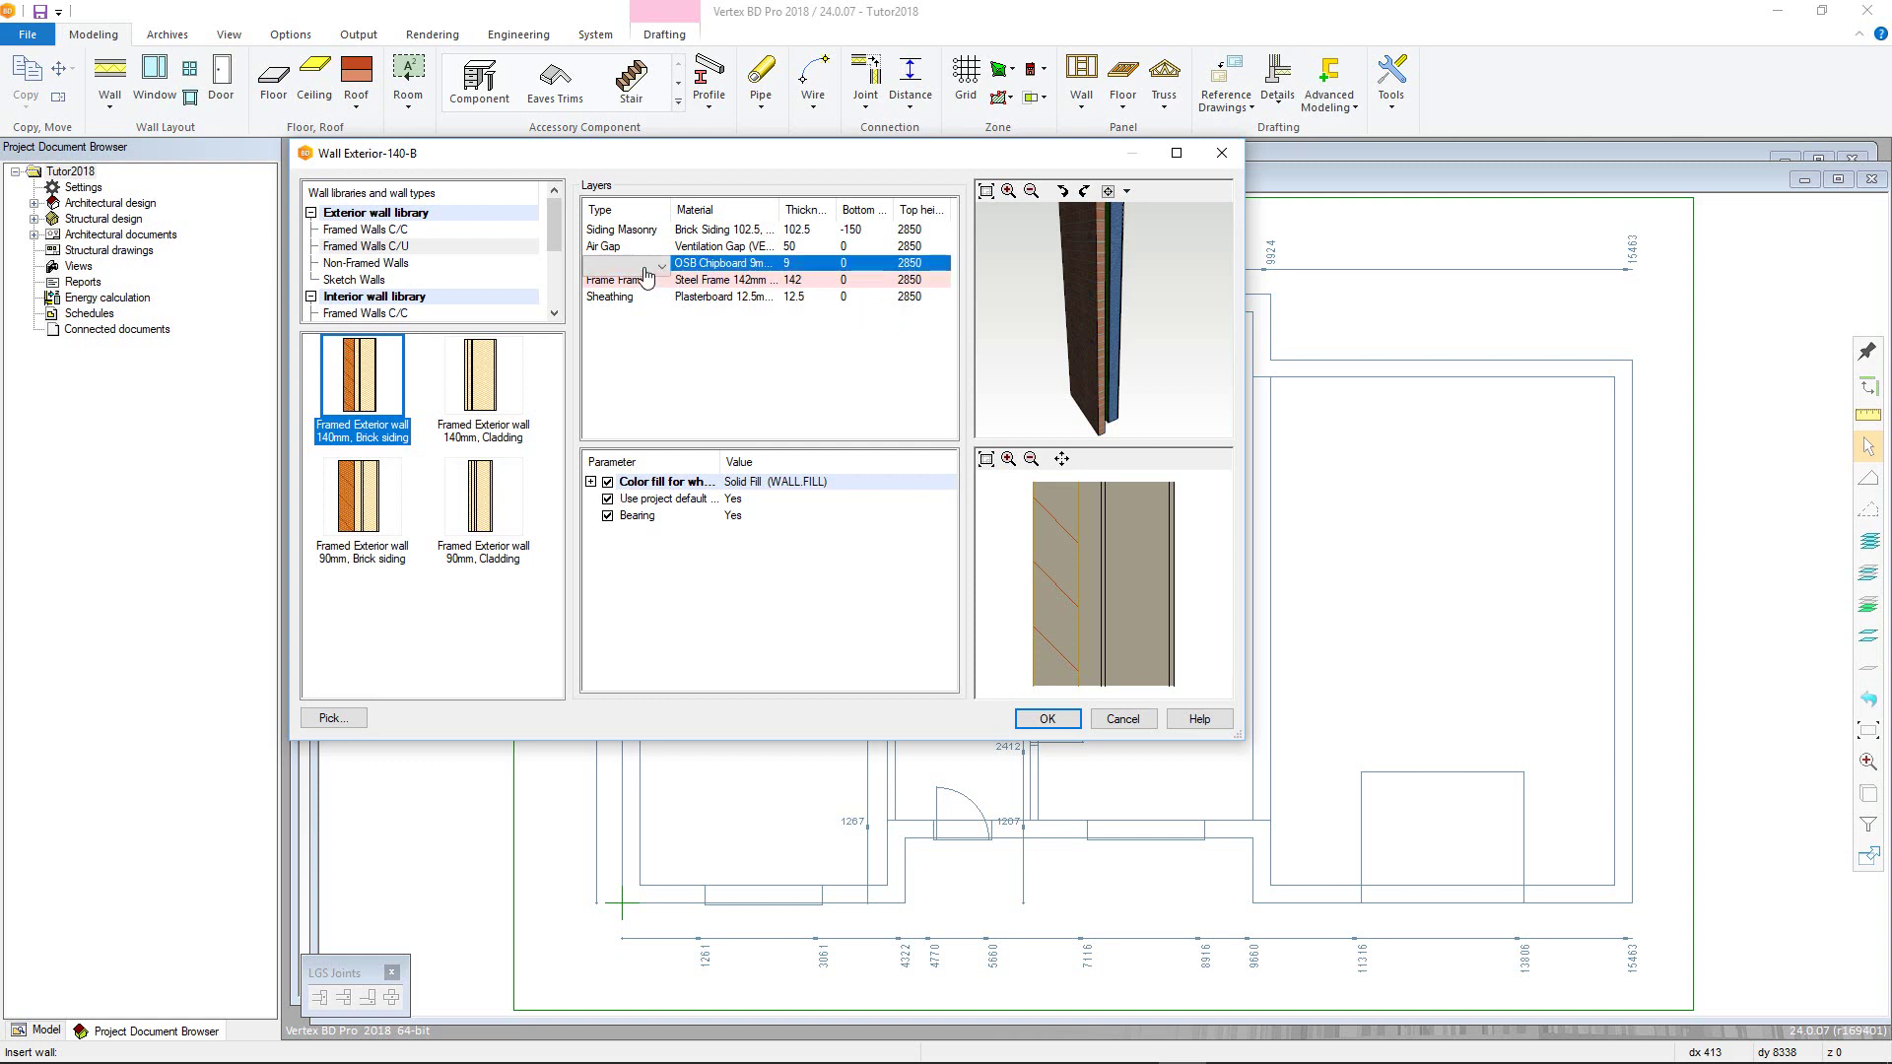
pyautogui.click(770, 264)
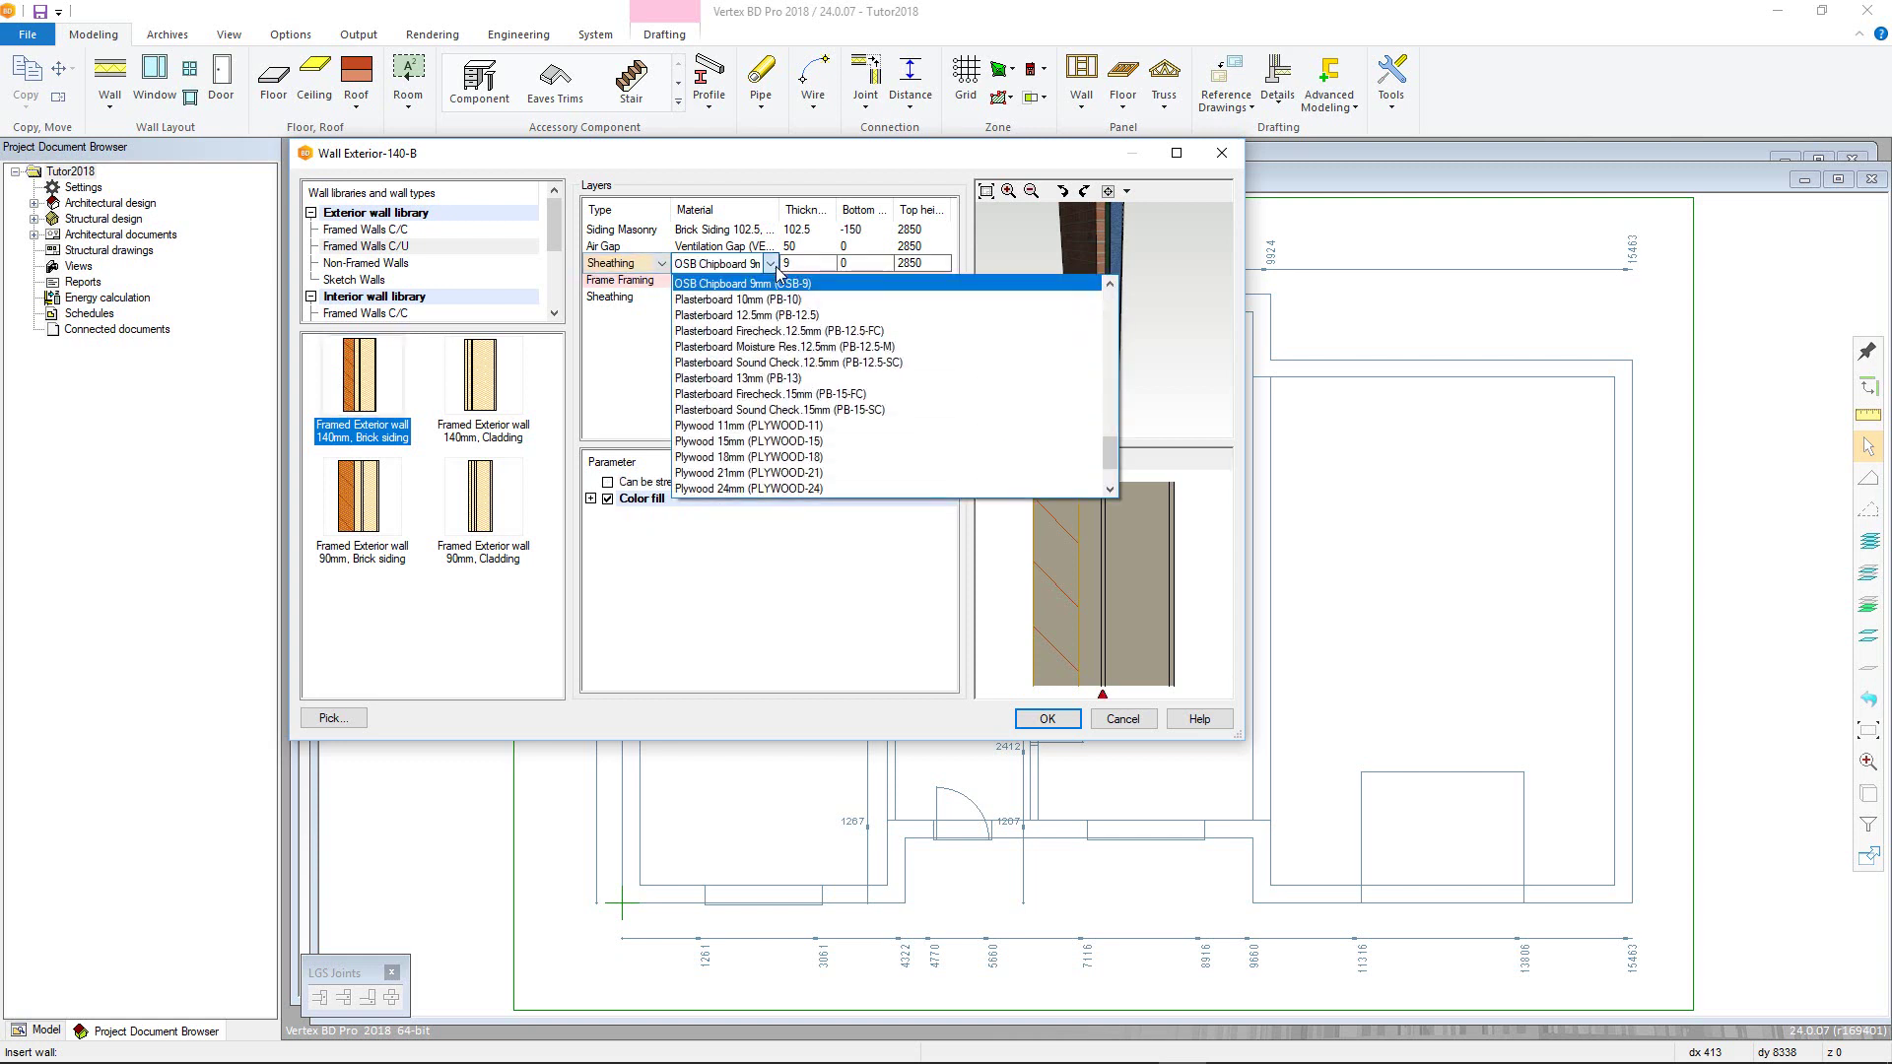
pyautogui.click(774, 264)
pyautogui.click(805, 391)
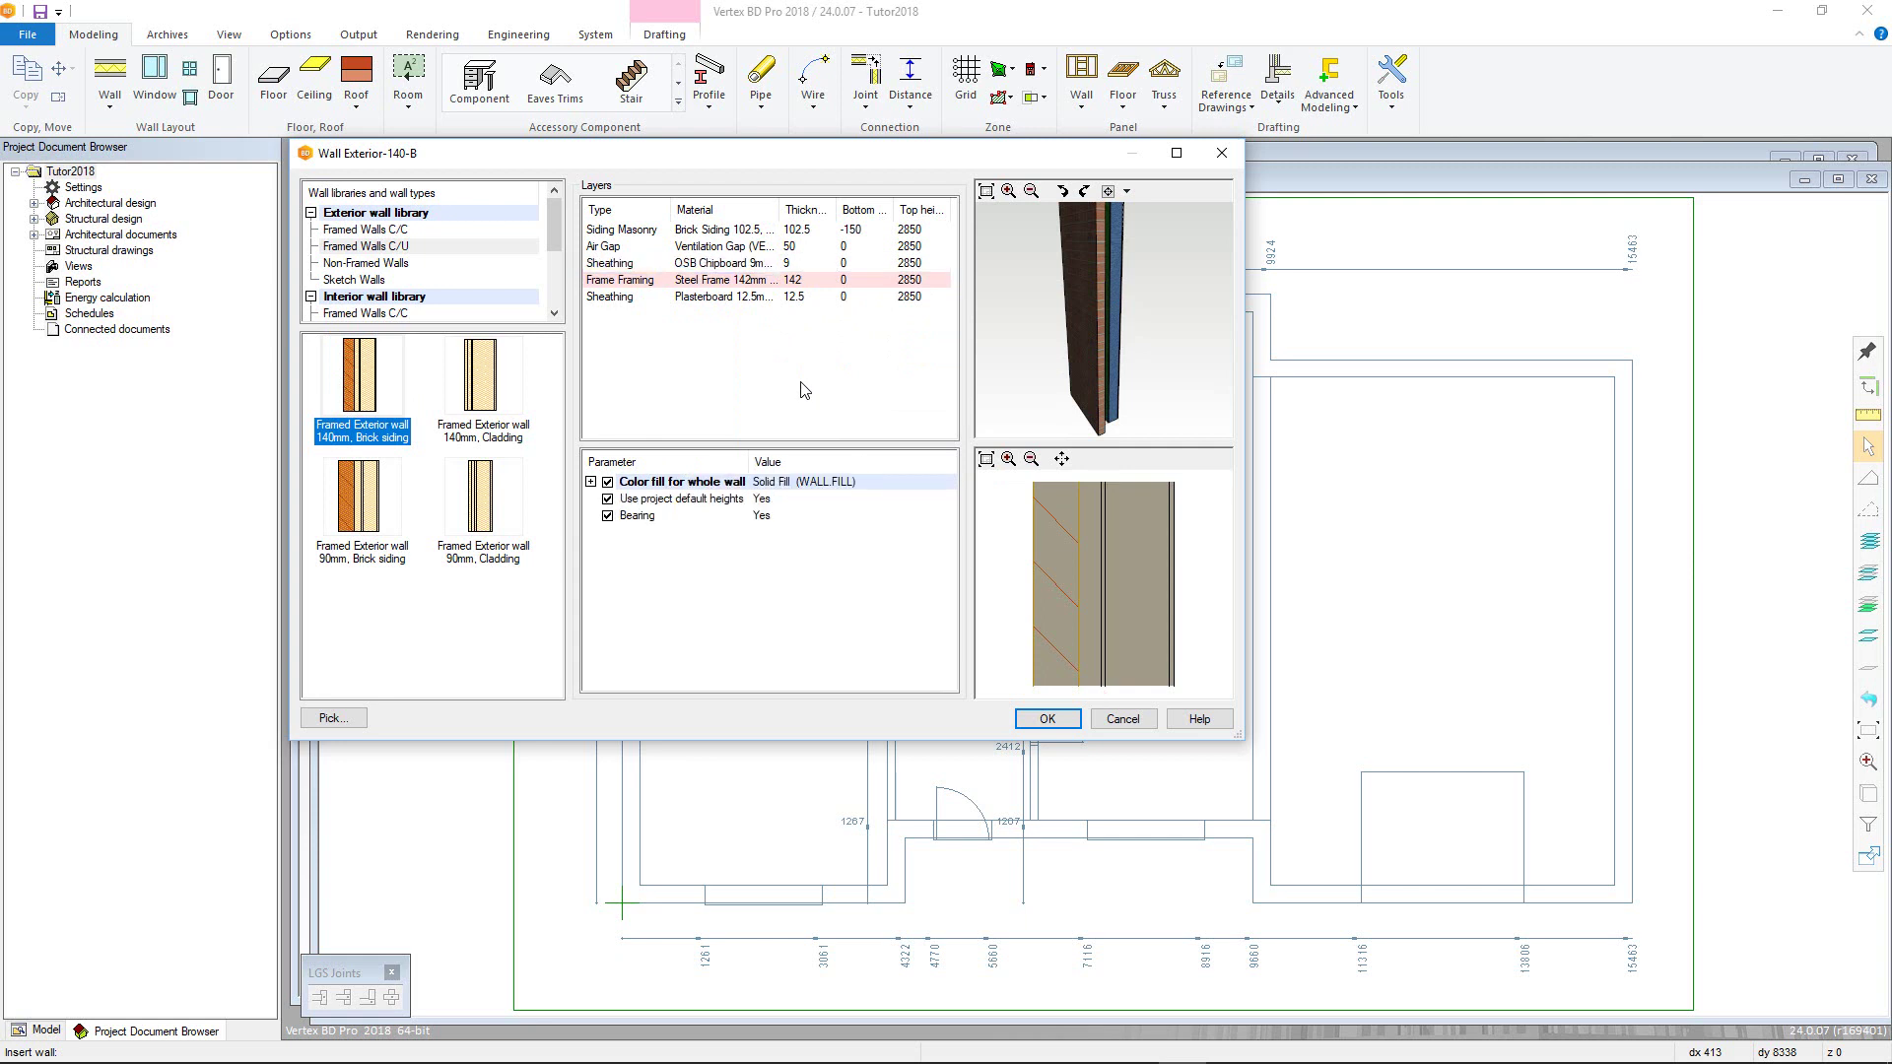
# Step: Change the Frame Framing top height from 2850 to 3000, applying it to every layer
pyautogui.click(923, 286)
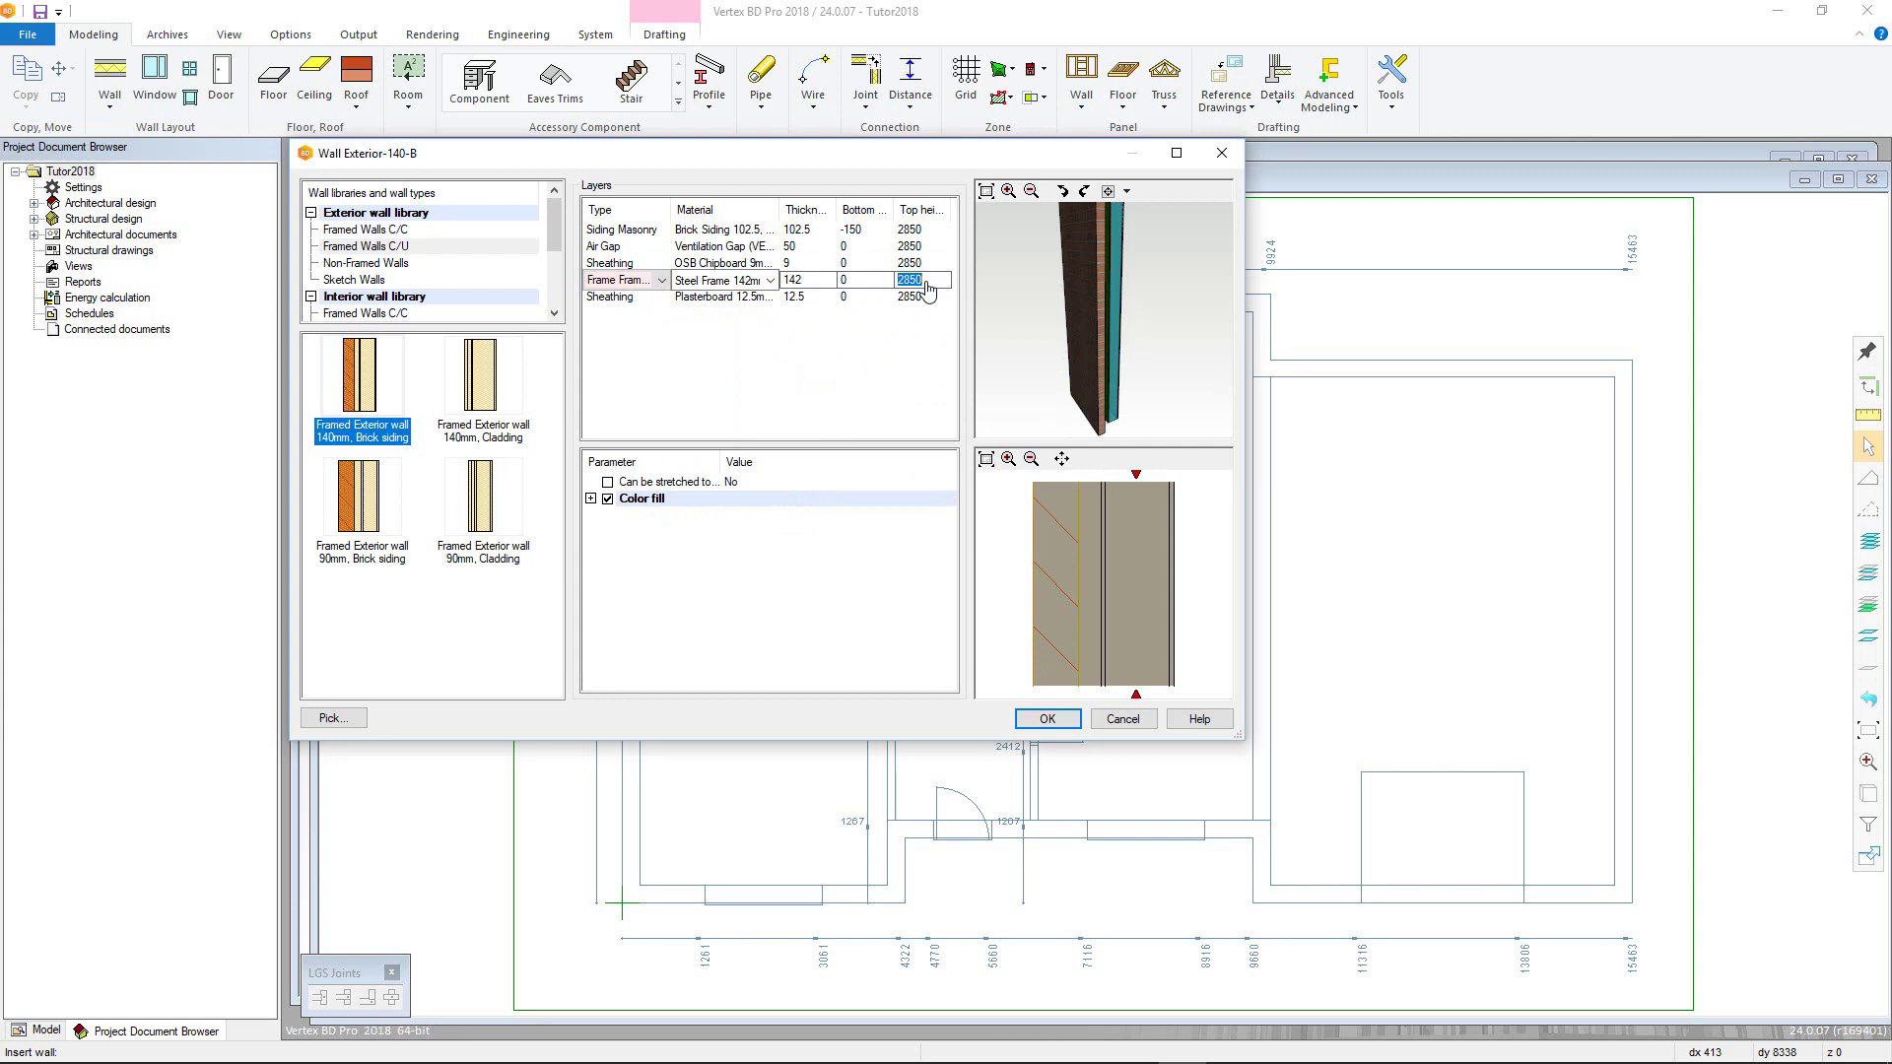
pyautogui.write('3000')
pyautogui.click(769, 336)
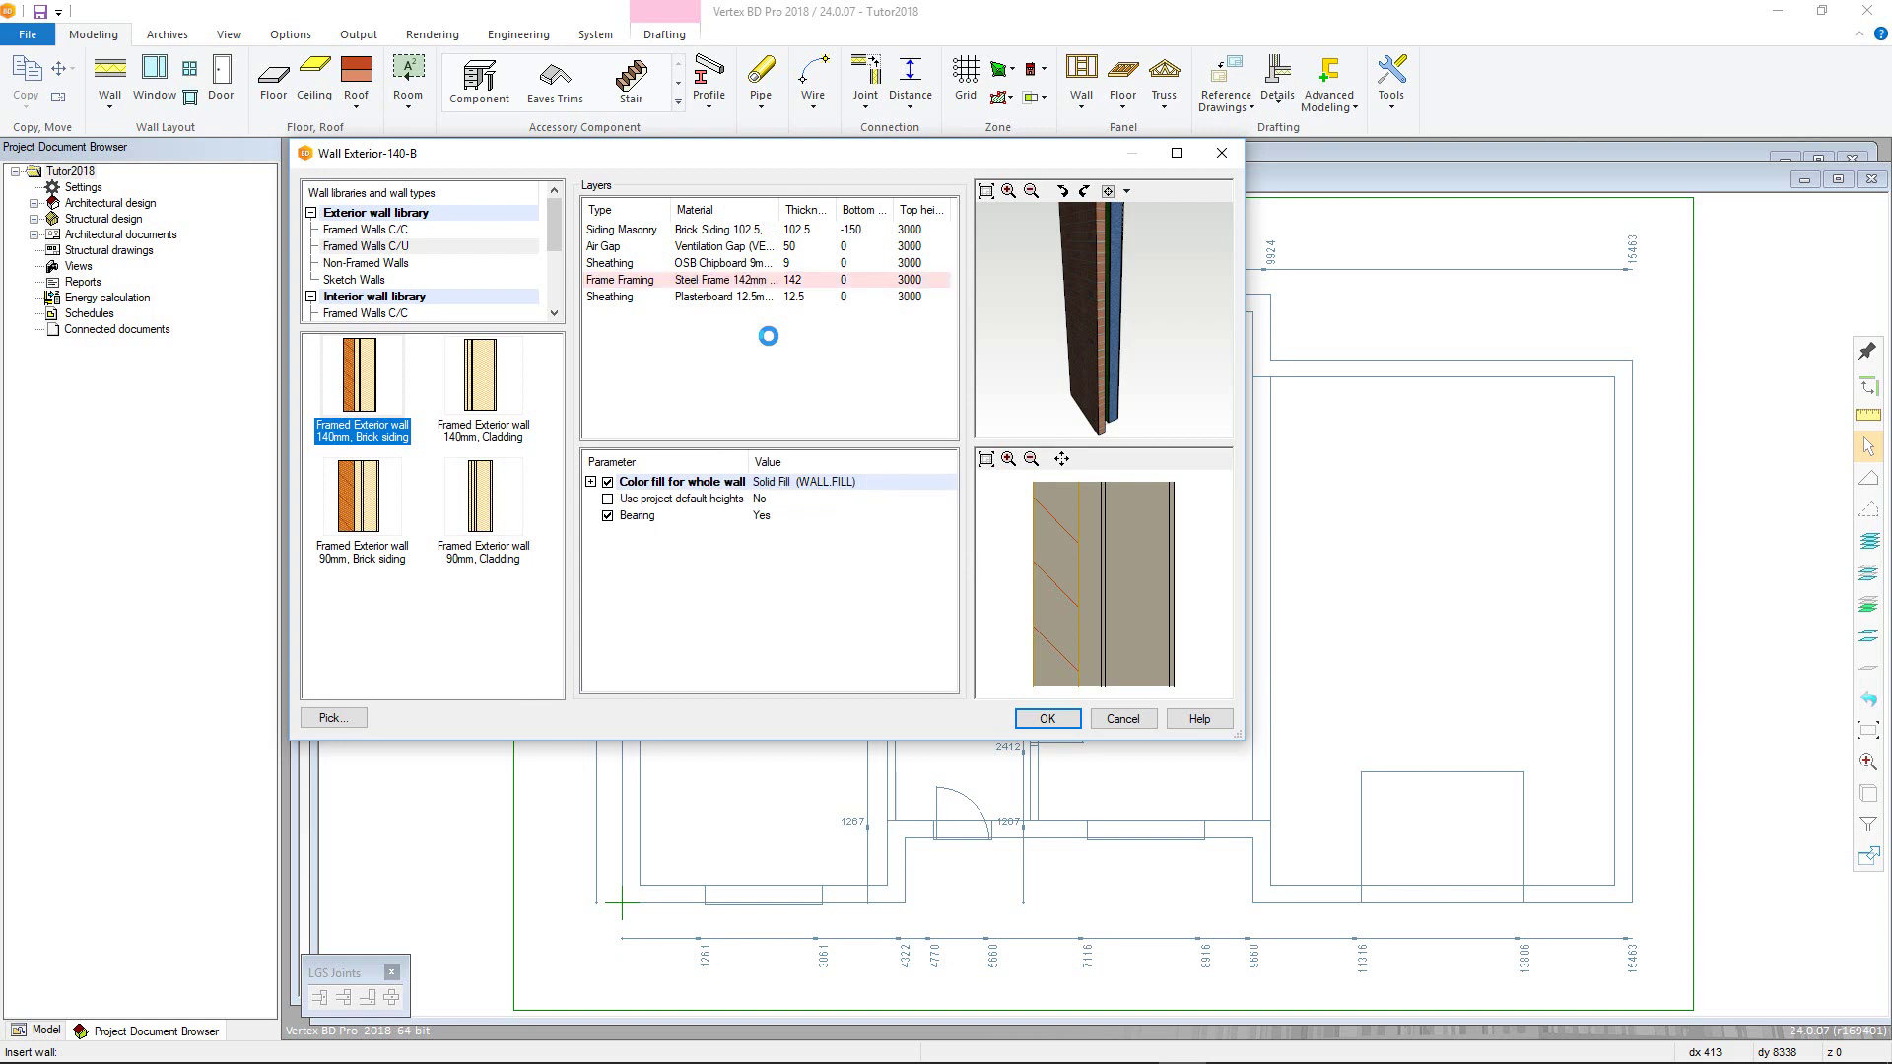
pyautogui.click(727, 280)
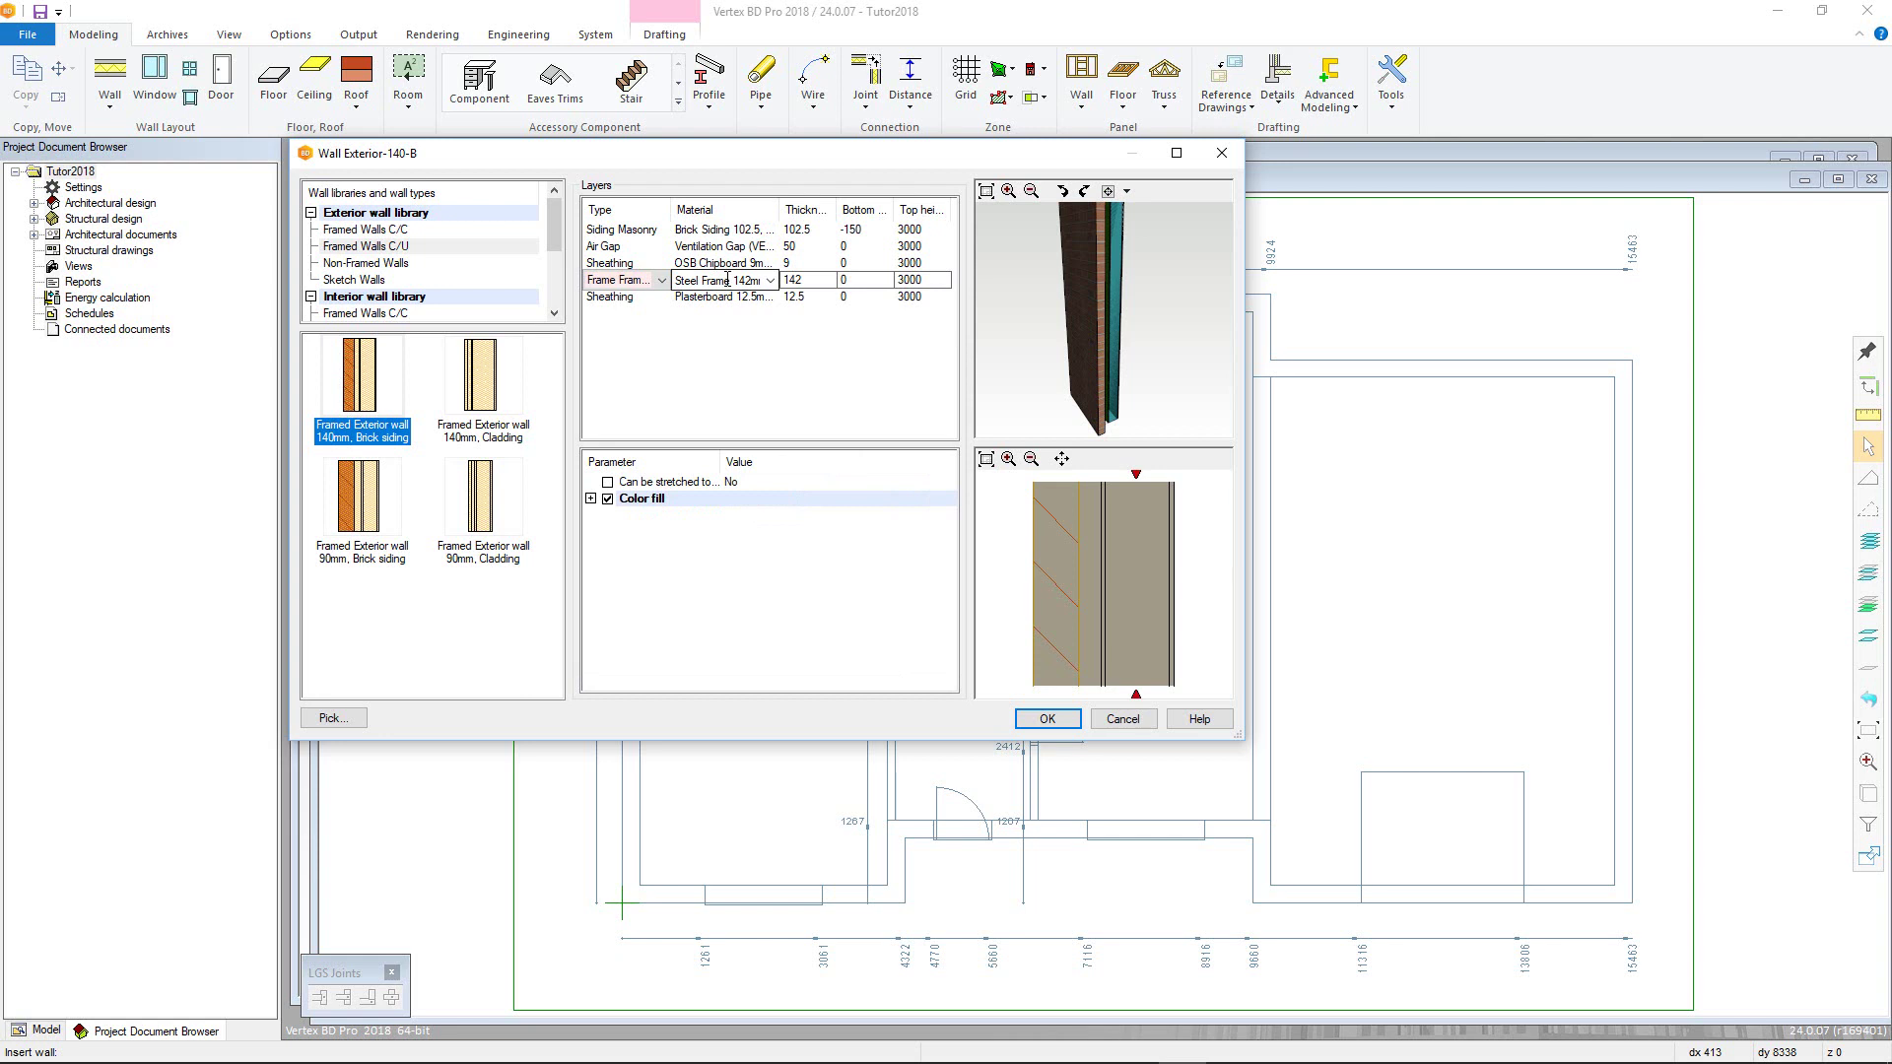
pyautogui.rightClick(727, 279)
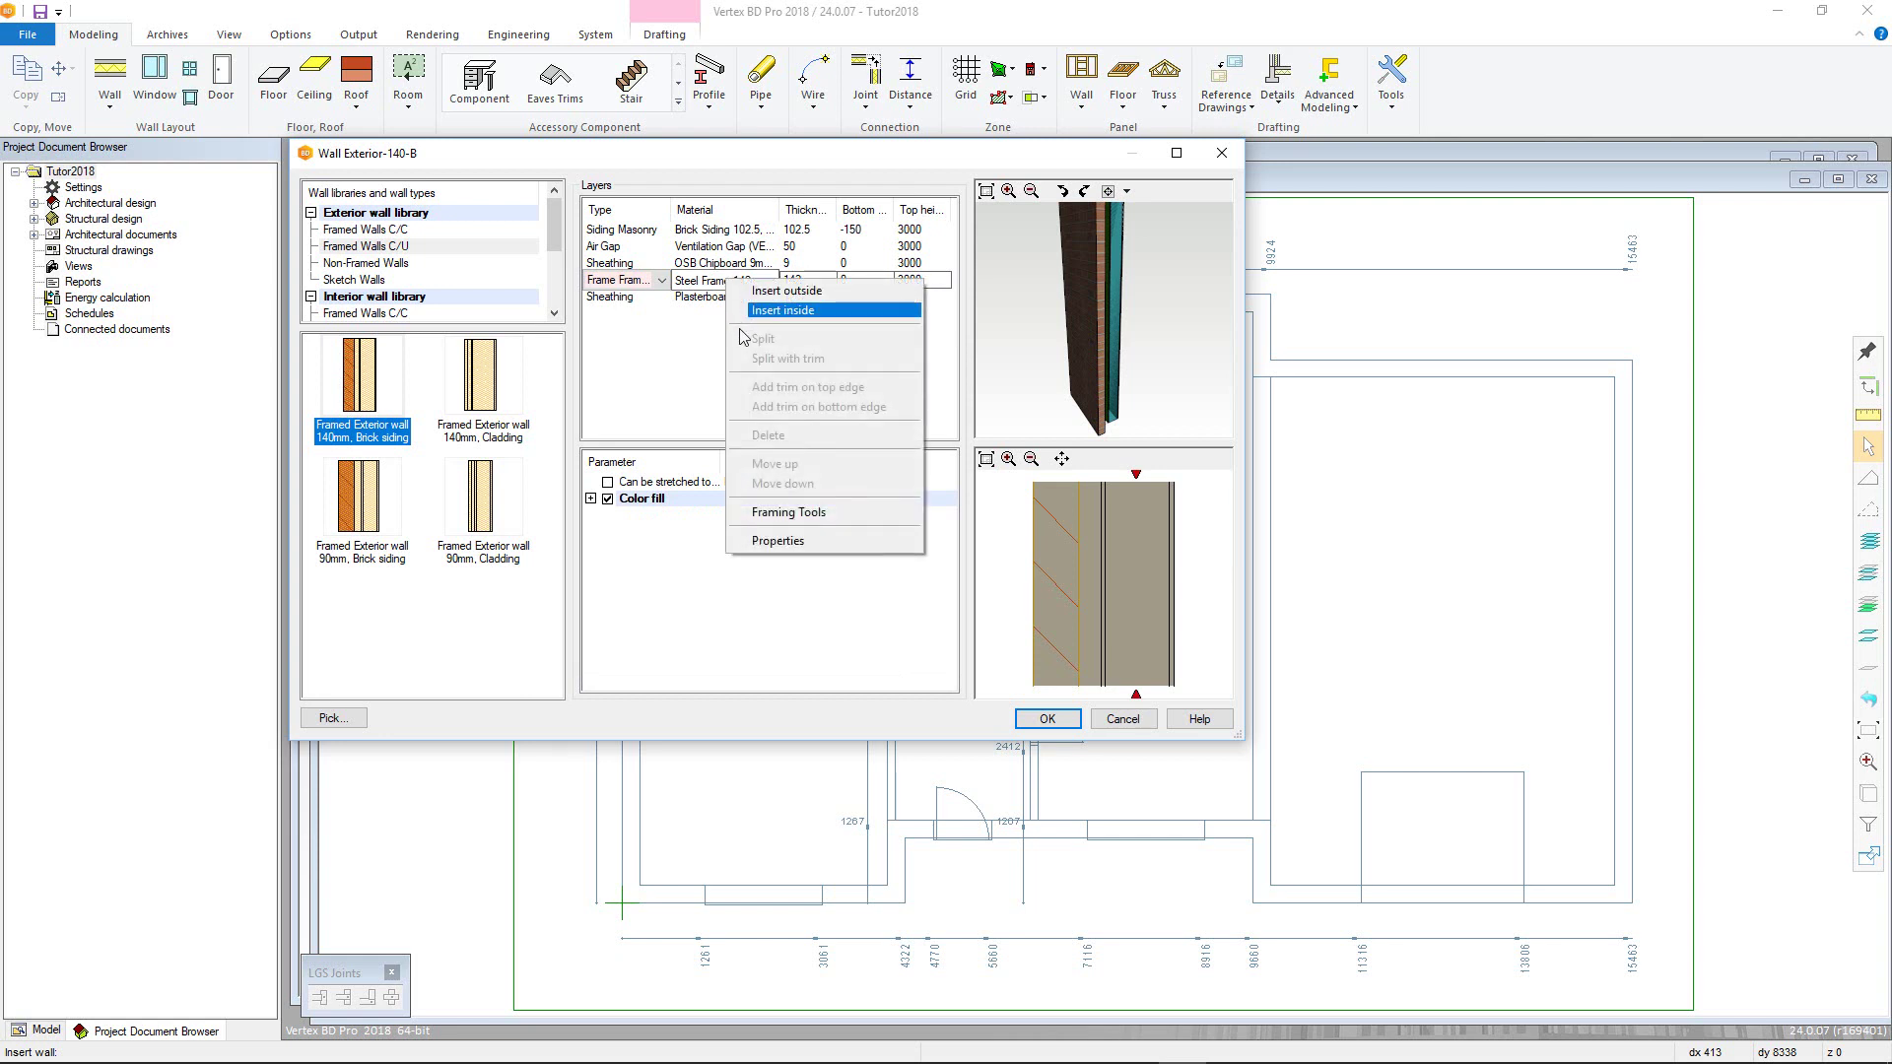
# Step: Open Framing Tools for the Frame Framing layer and review the Framing Detail list, keeping EXT-140-LB
pyautogui.click(765, 513)
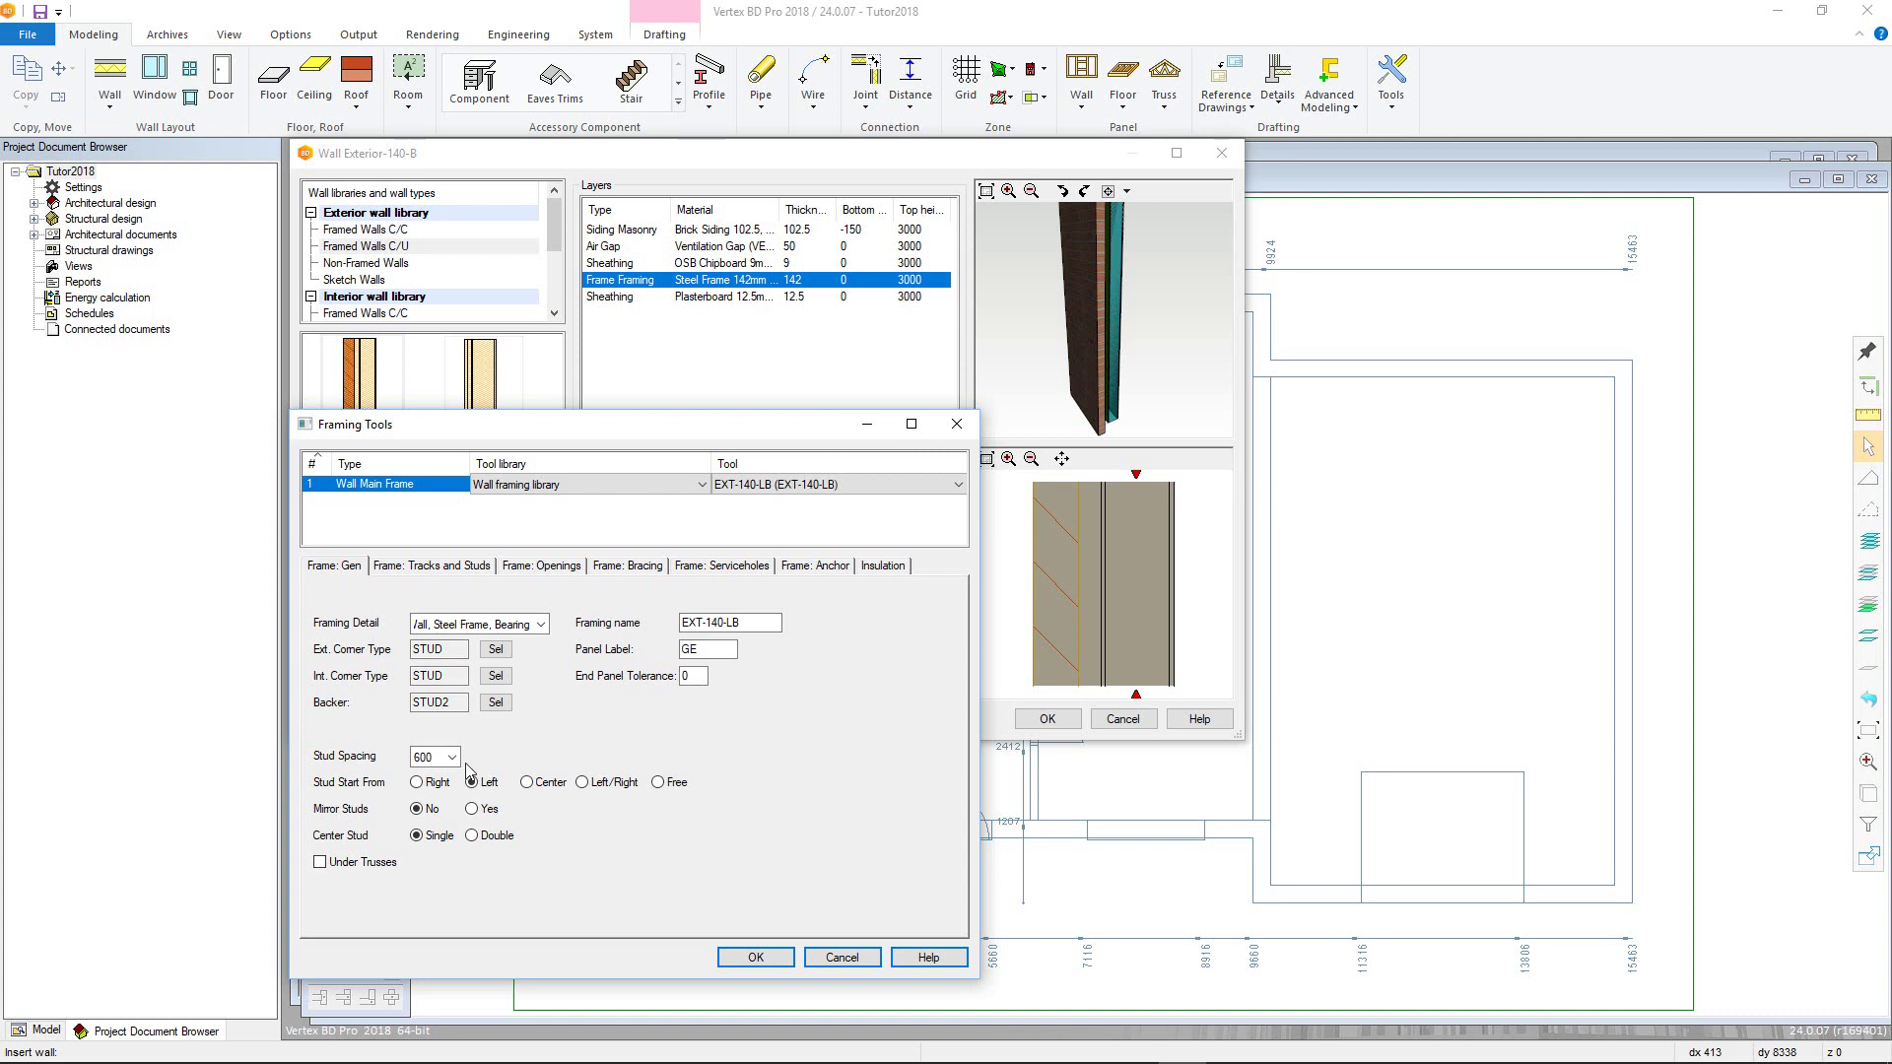
pyautogui.click(545, 629)
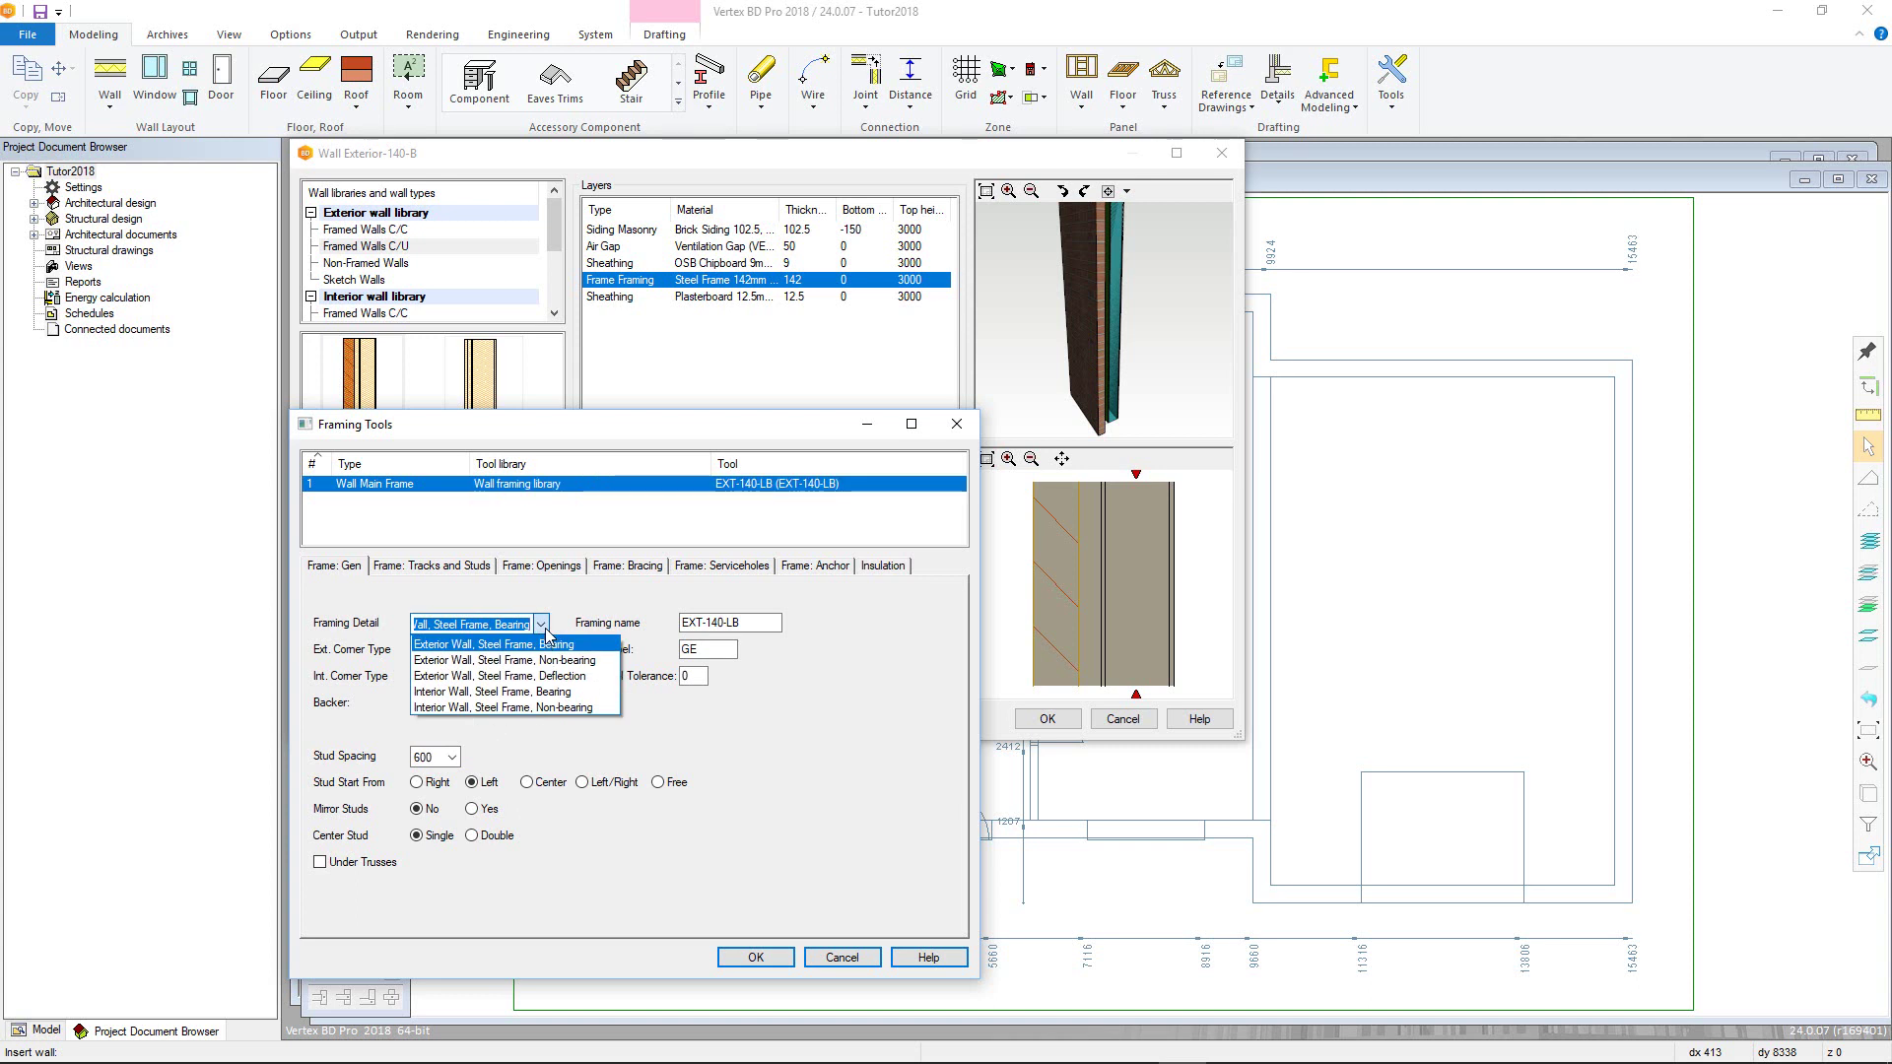
pyautogui.click(546, 629)
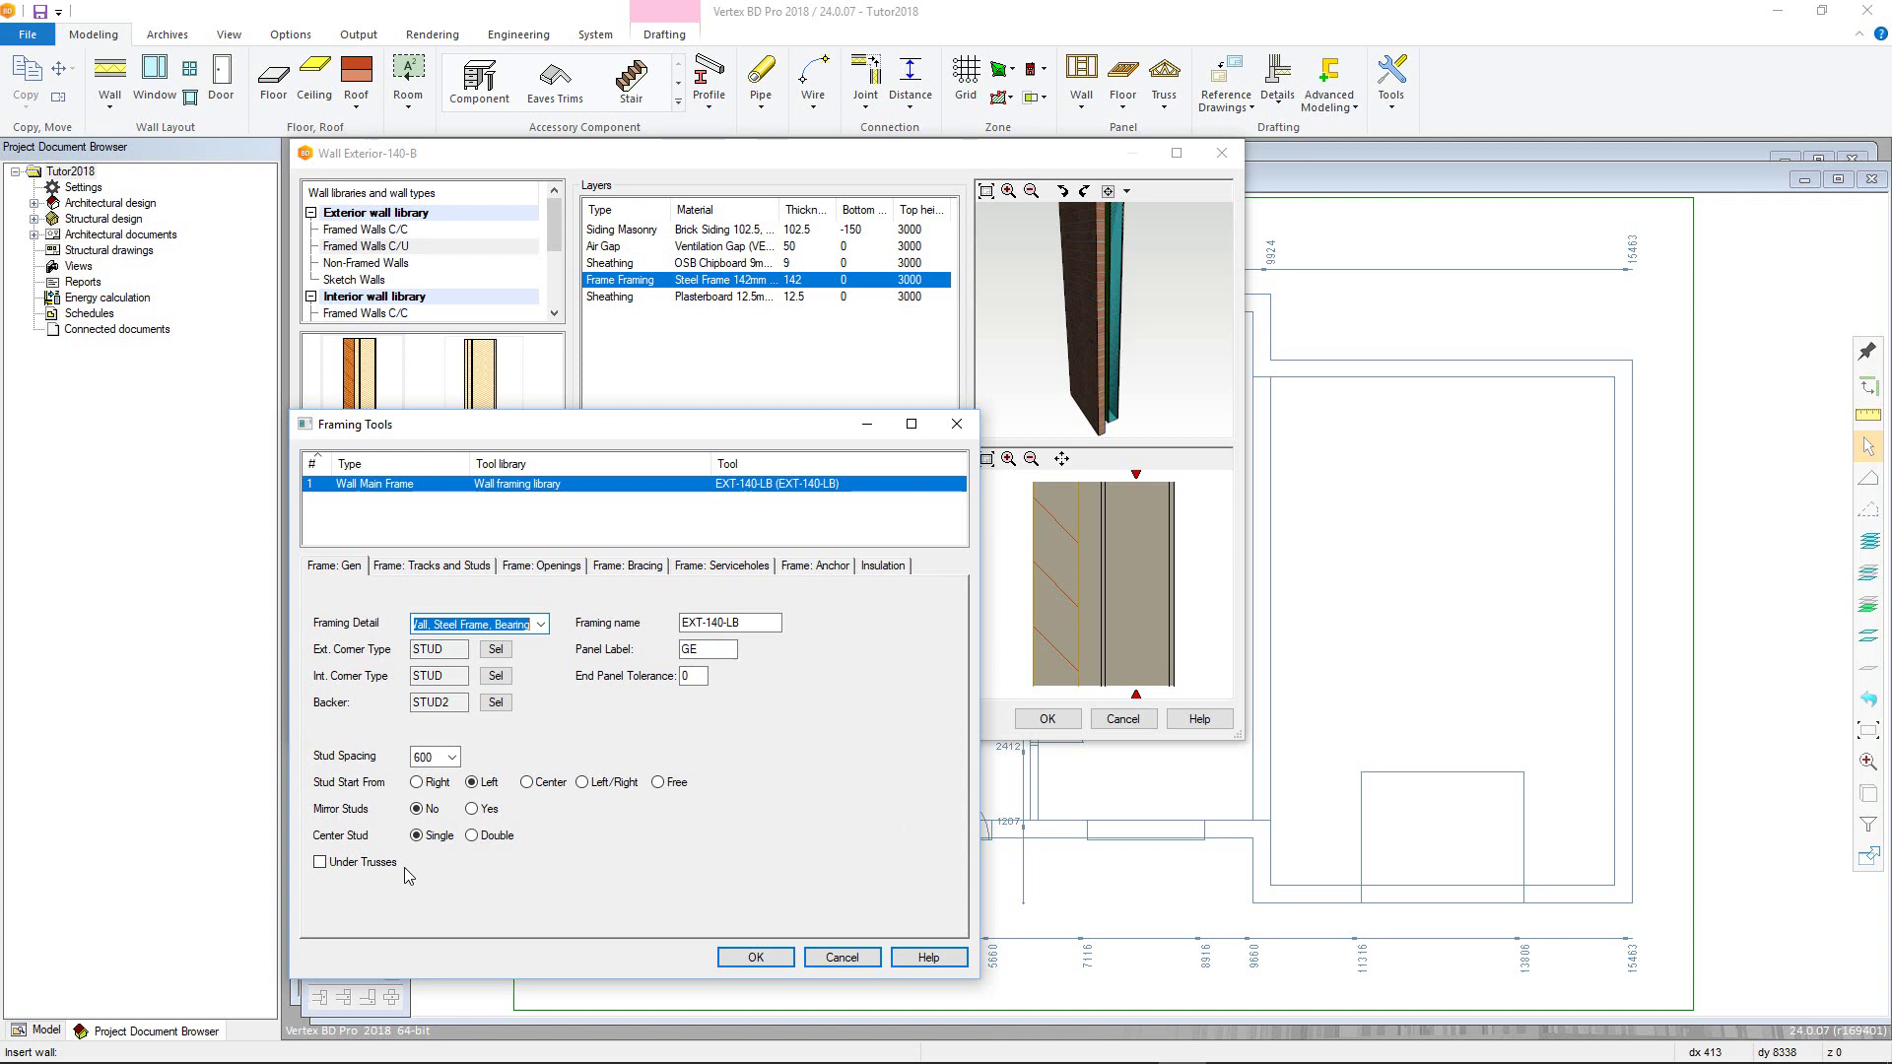
# Step: Uncheck Braces on Tracks and Studs, keeping DOUBLE brace type and Mid Height continuous blocking
pyautogui.click(433, 567)
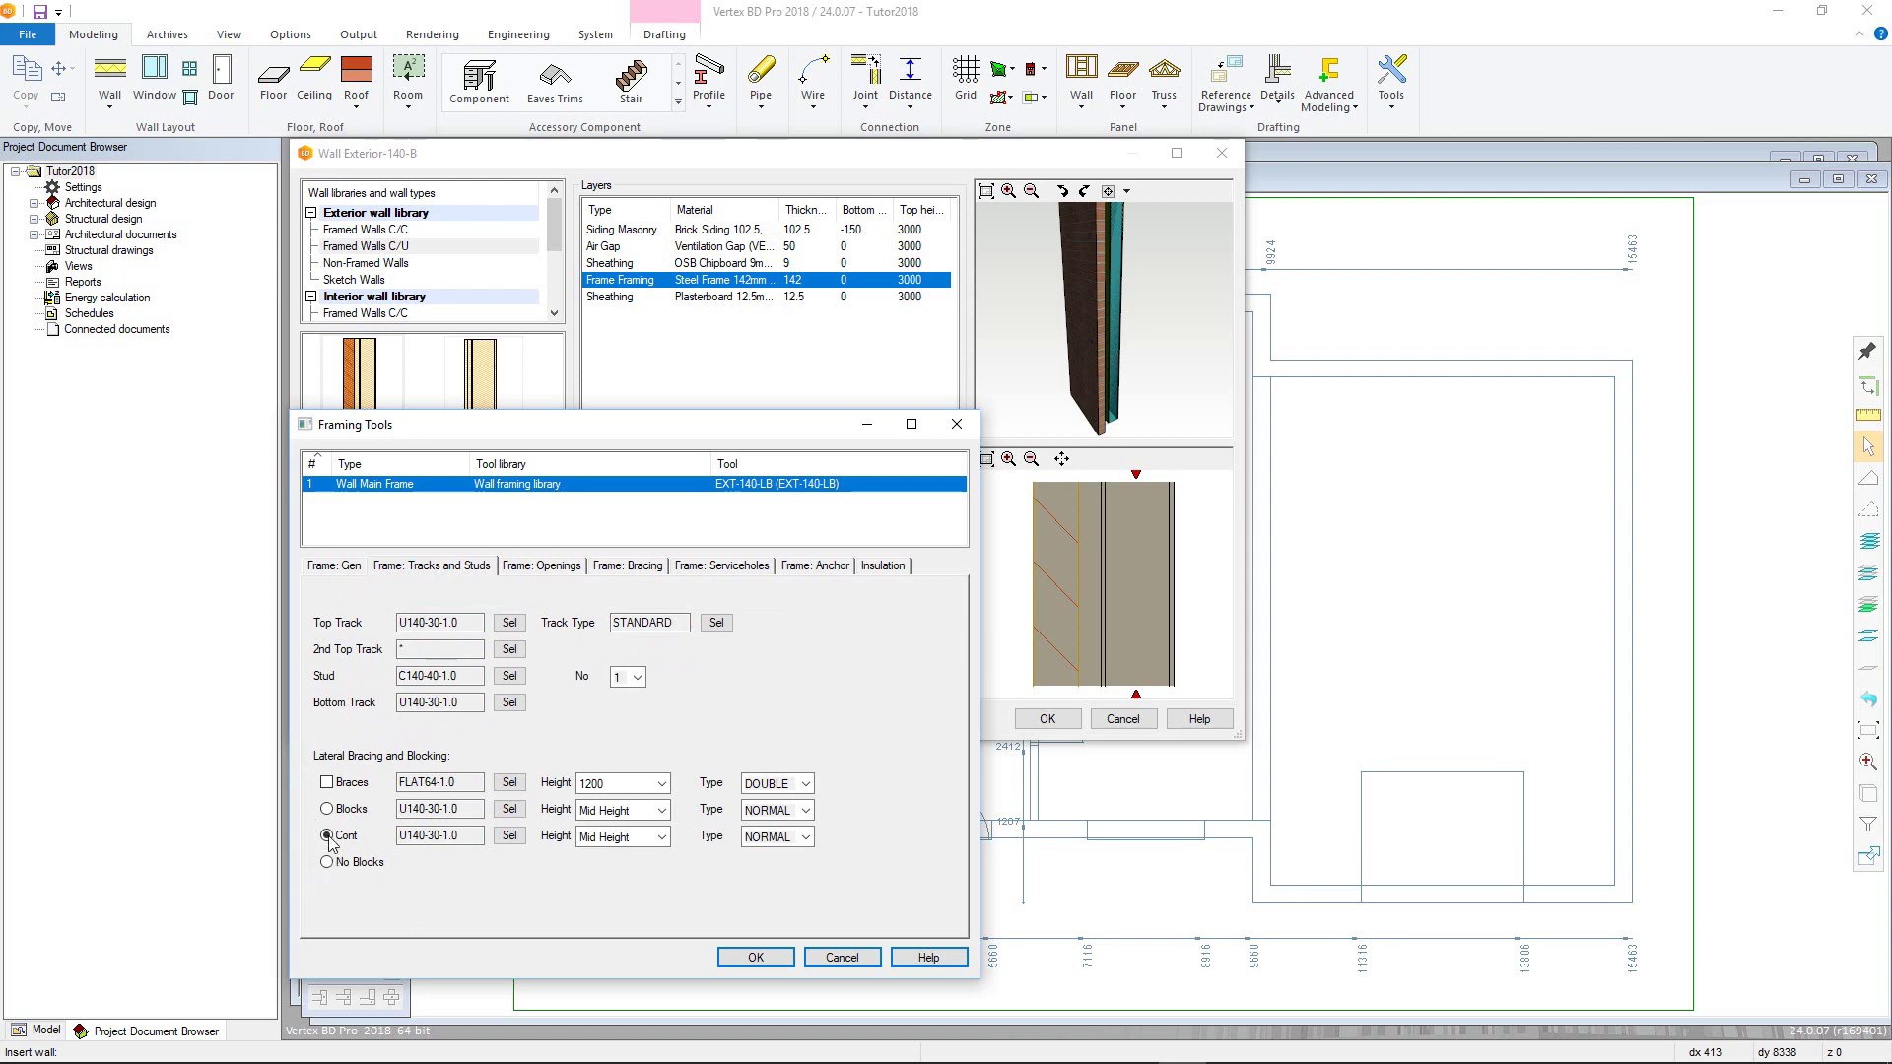
pyautogui.click(326, 782)
pyautogui.click(805, 785)
pyautogui.click(805, 785)
pyautogui.click(660, 838)
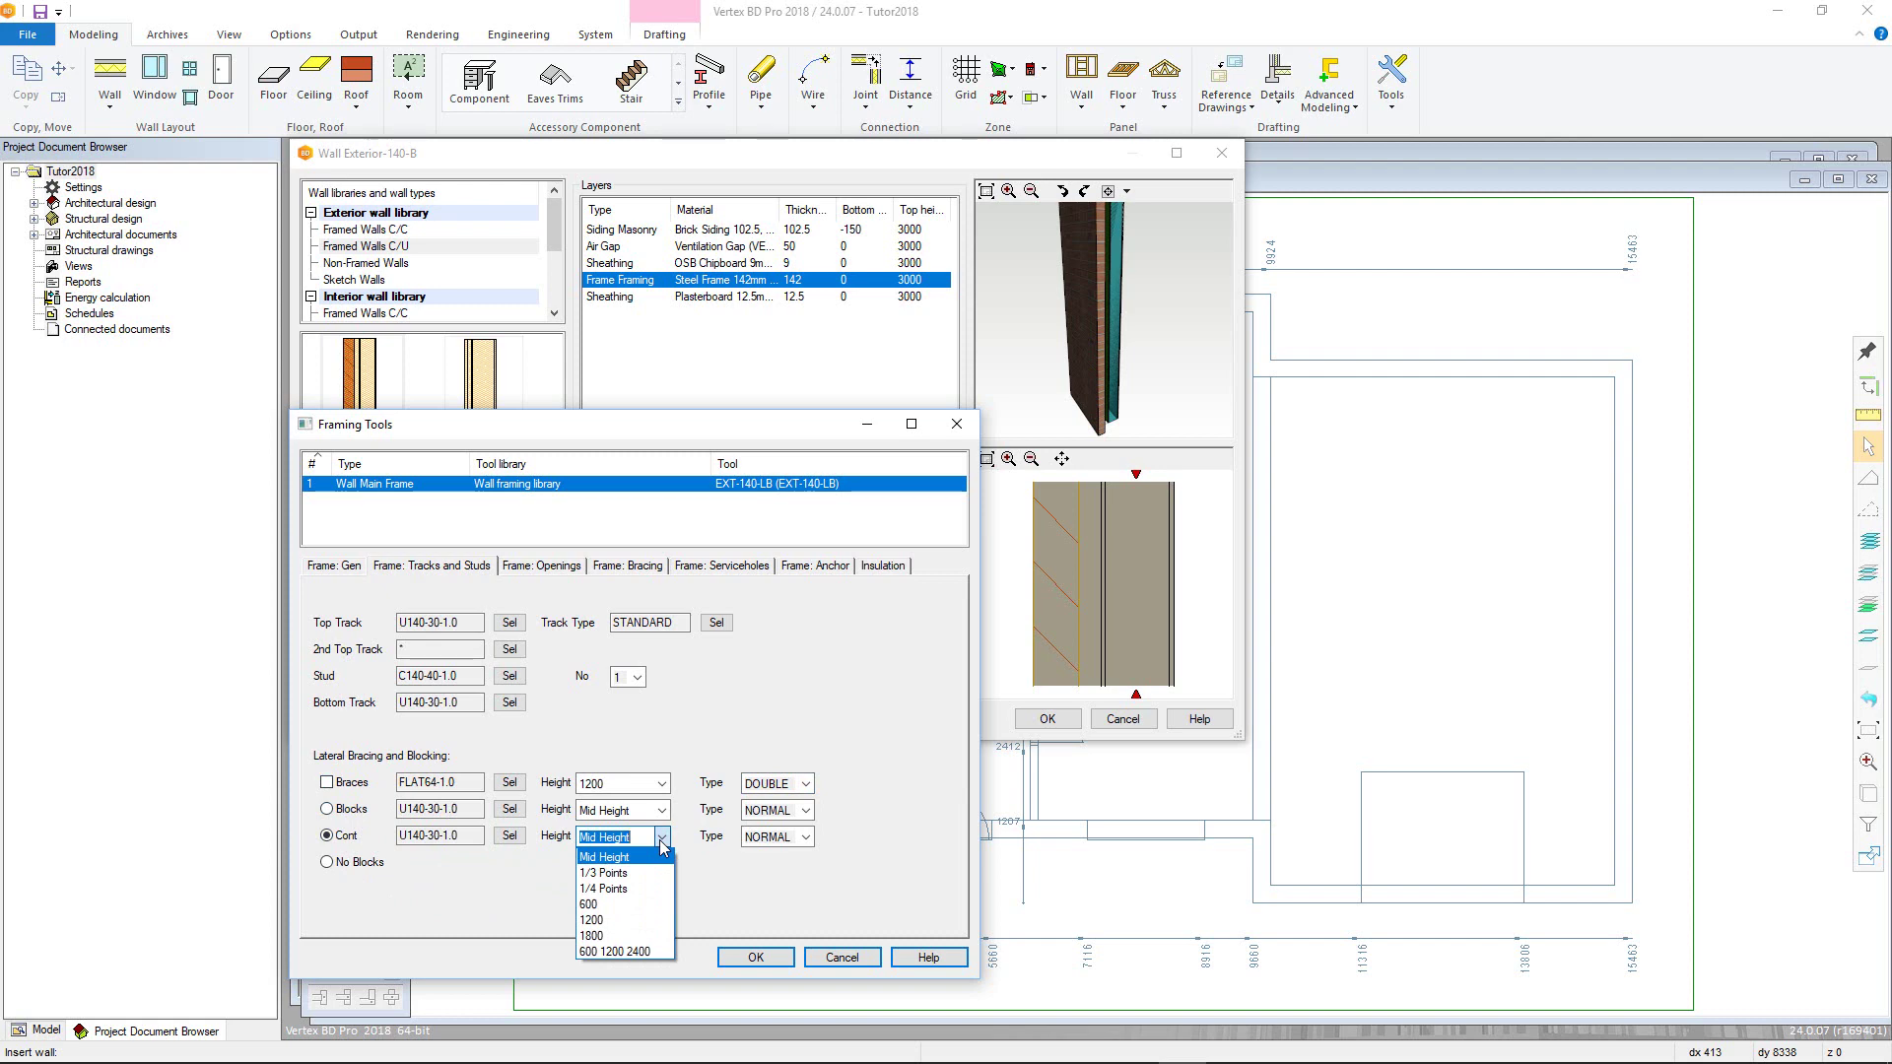
pyautogui.click(662, 847)
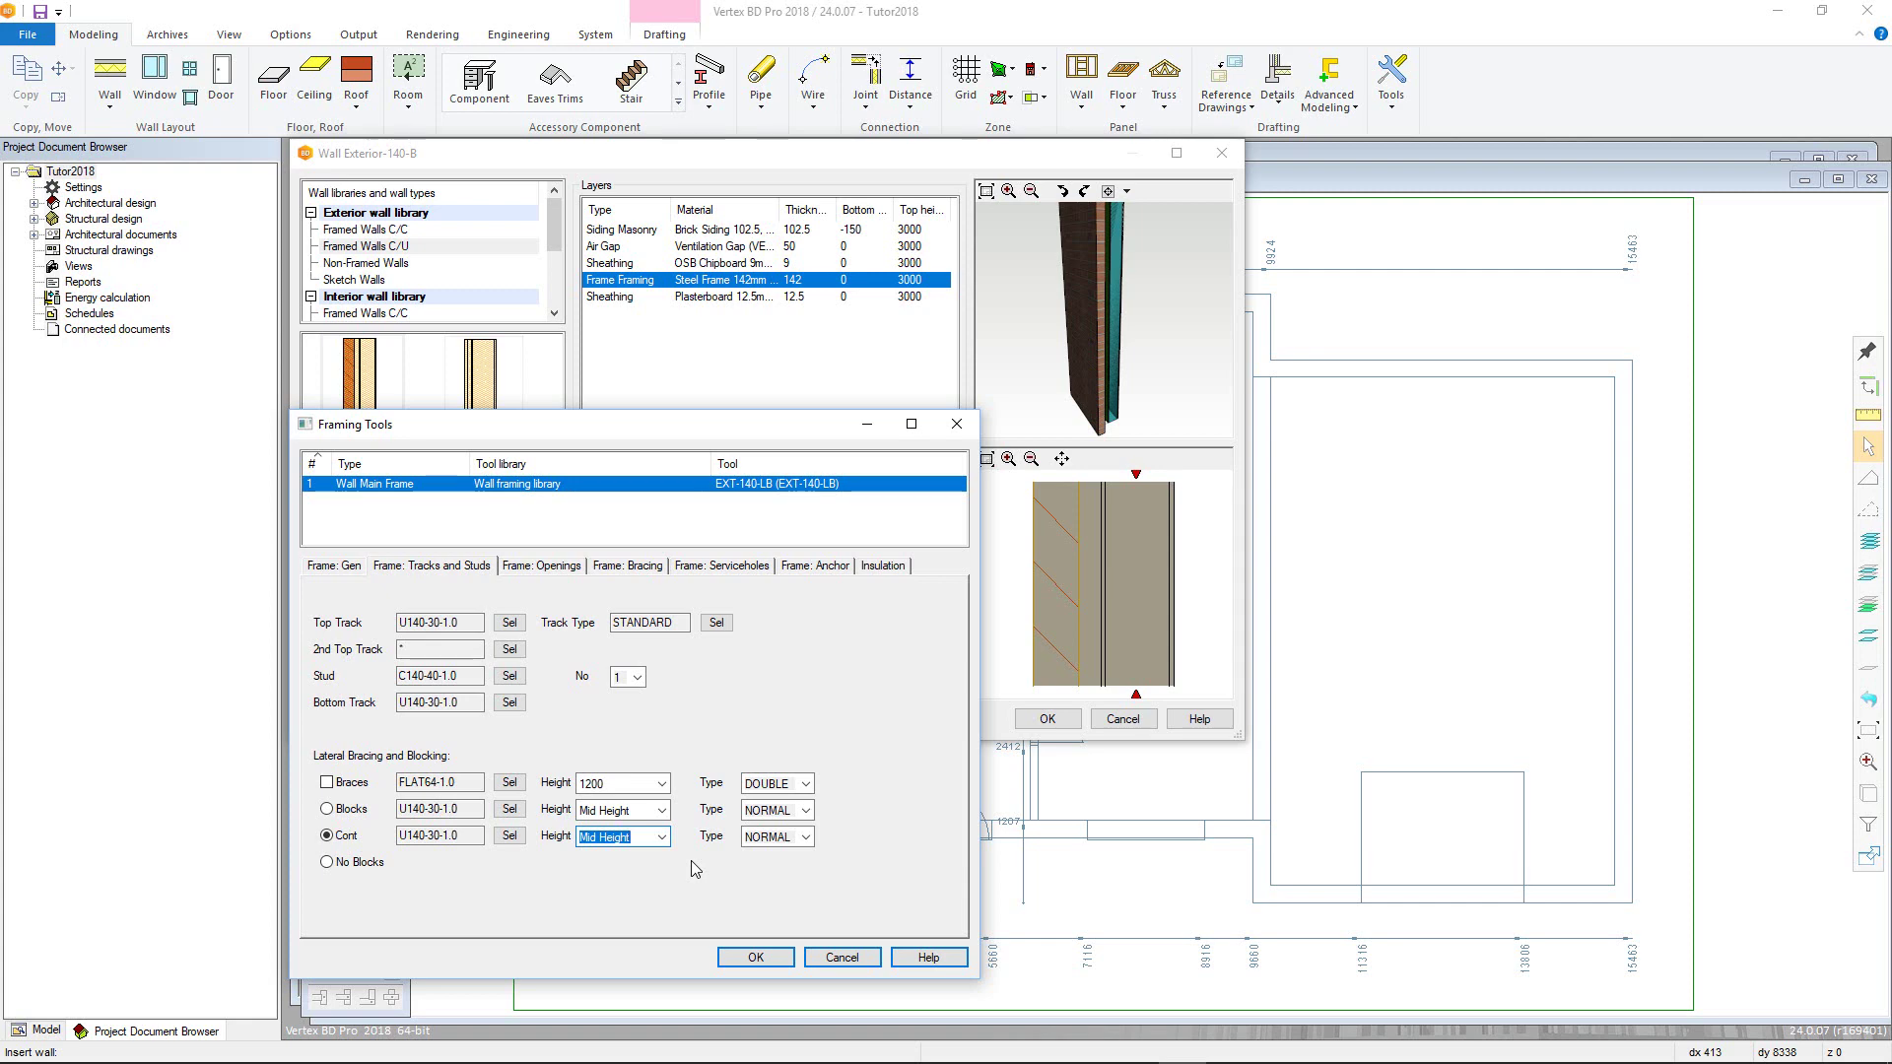
# Step: Assign trussed lintels from the library drawing to Headers 1, 2 and 3
pyautogui.click(549, 569)
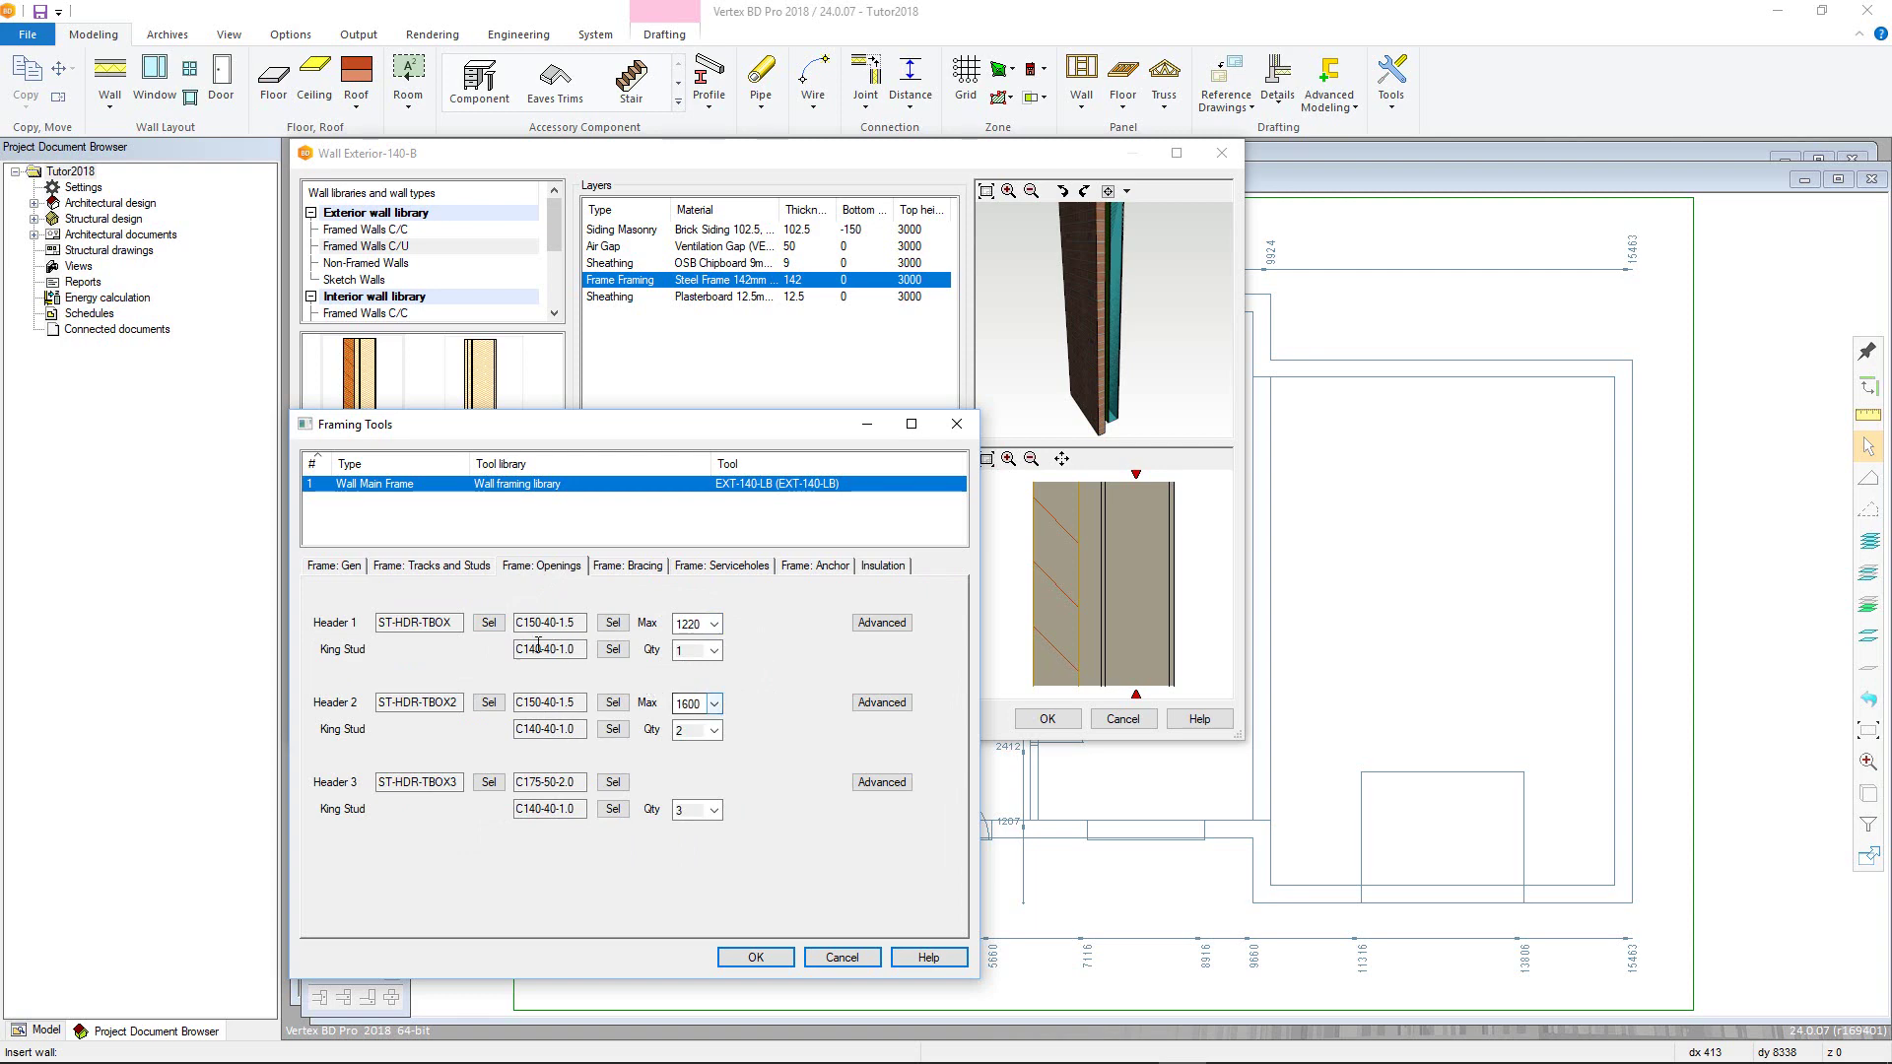
pyautogui.click(489, 622)
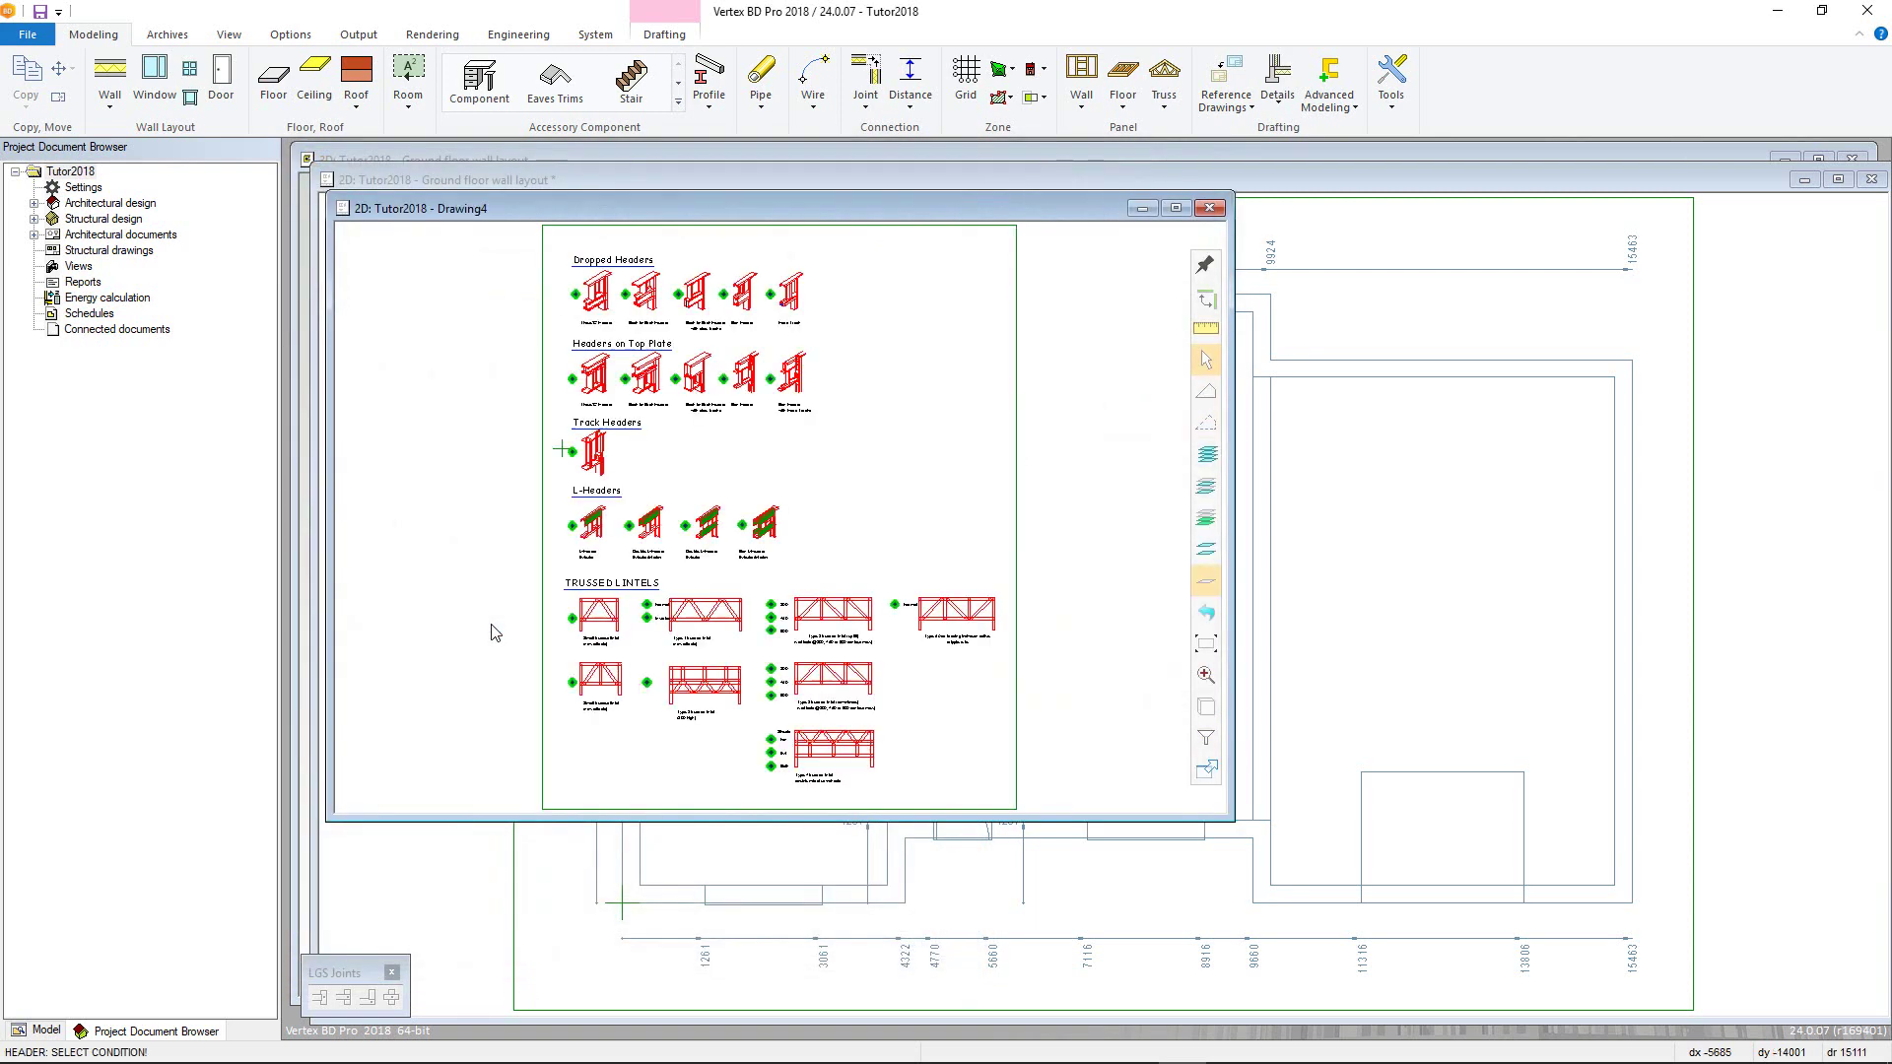
pyautogui.click(571, 618)
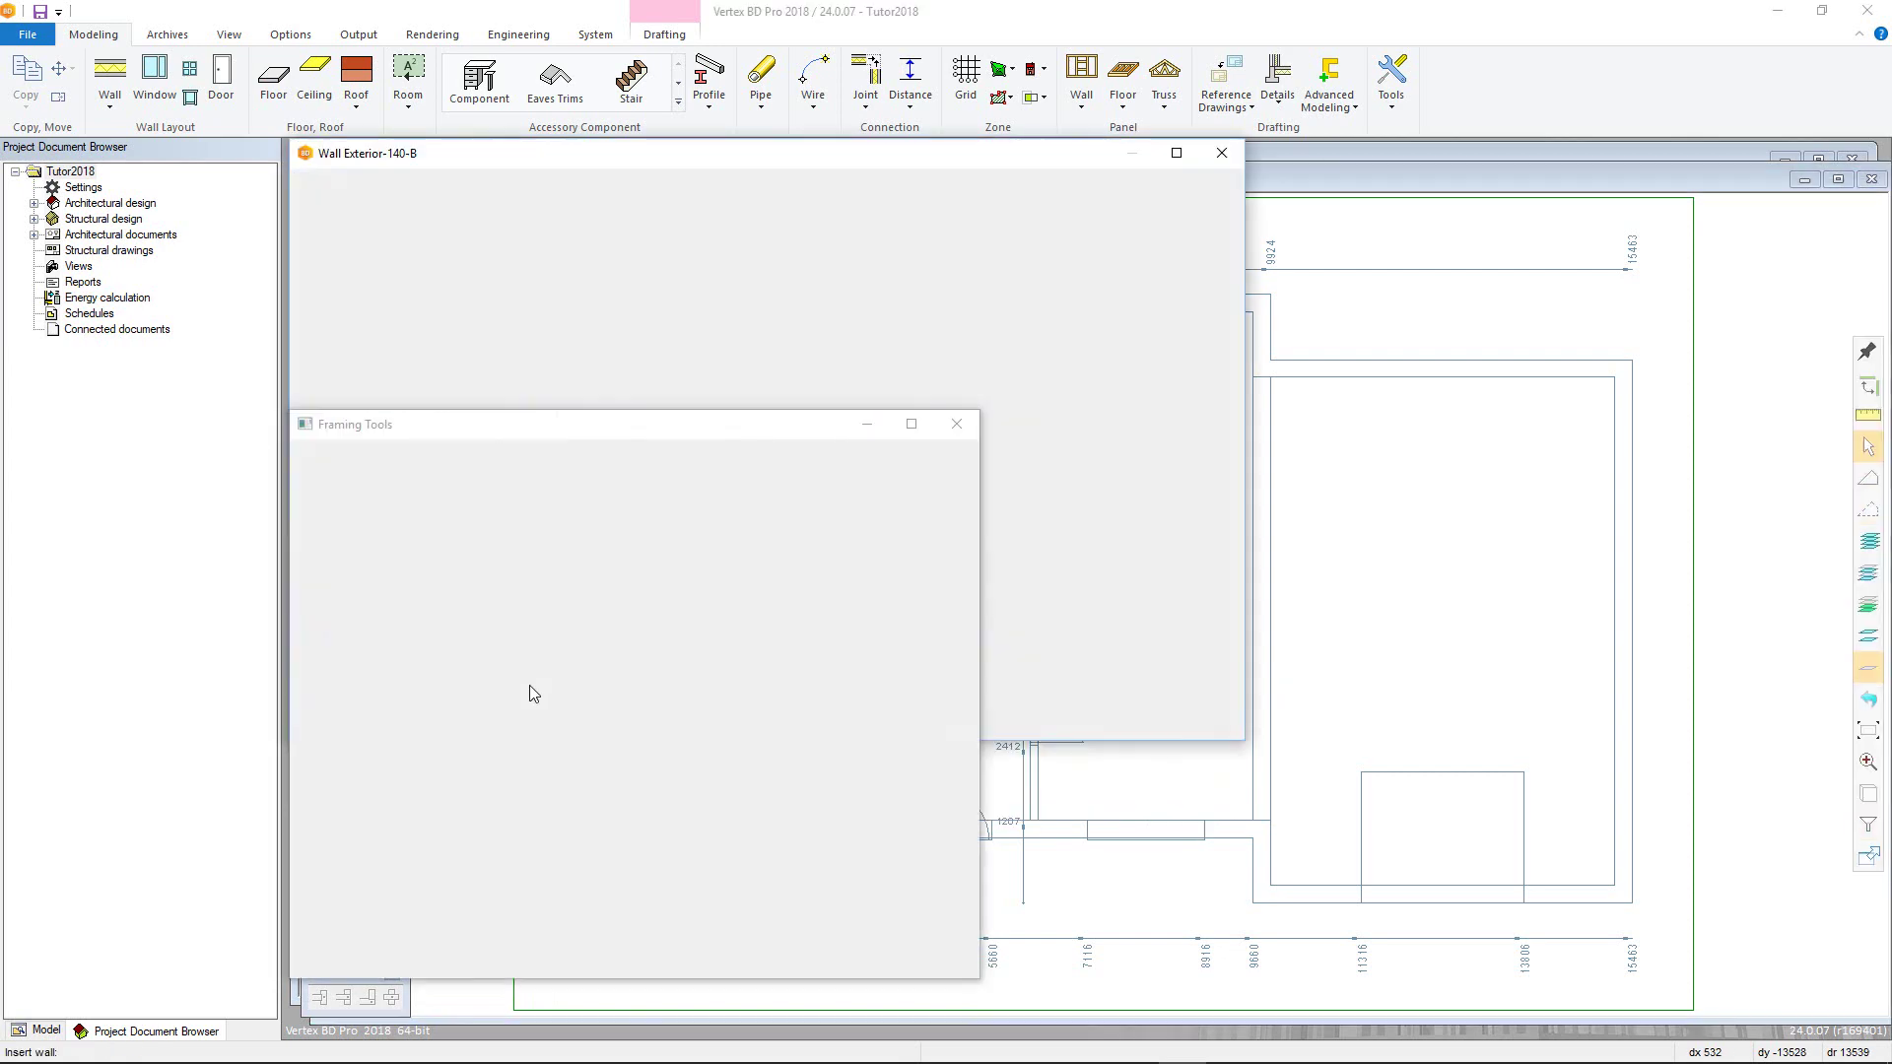
pyautogui.click(489, 695)
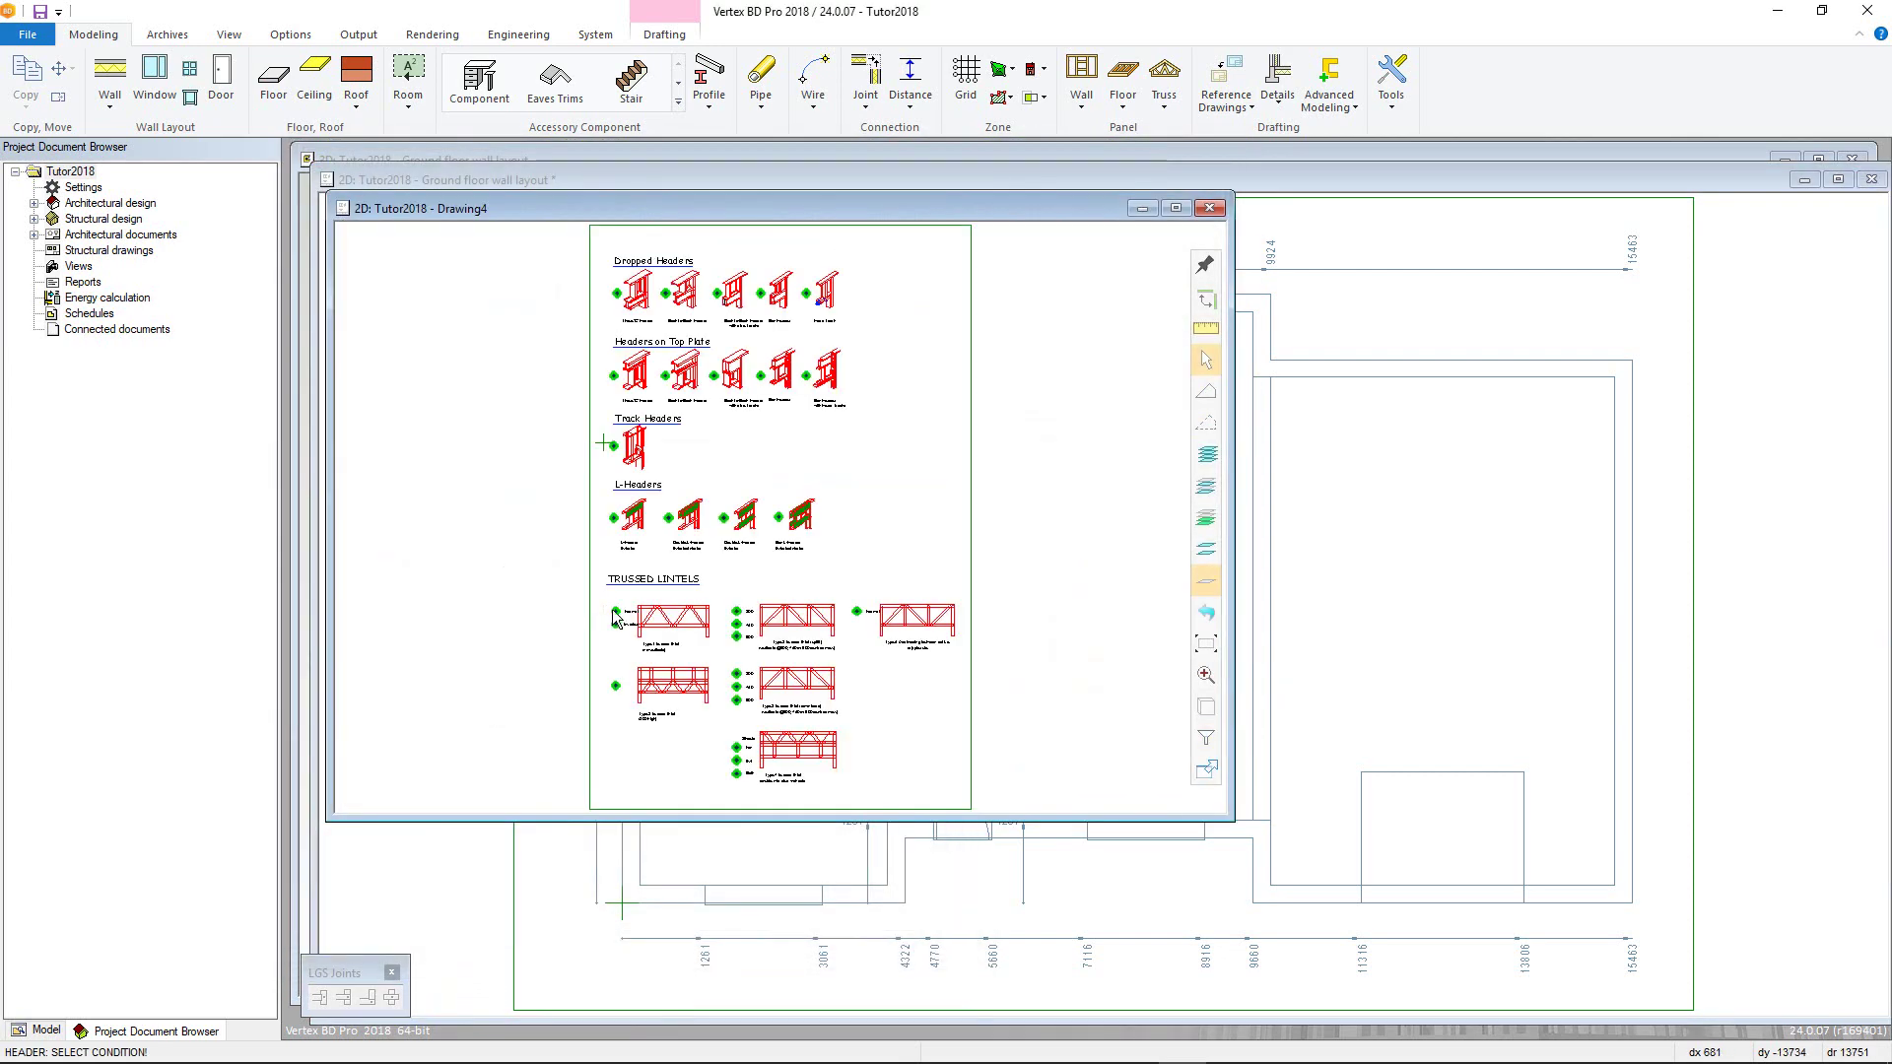
pyautogui.click(613, 618)
pyautogui.click(490, 773)
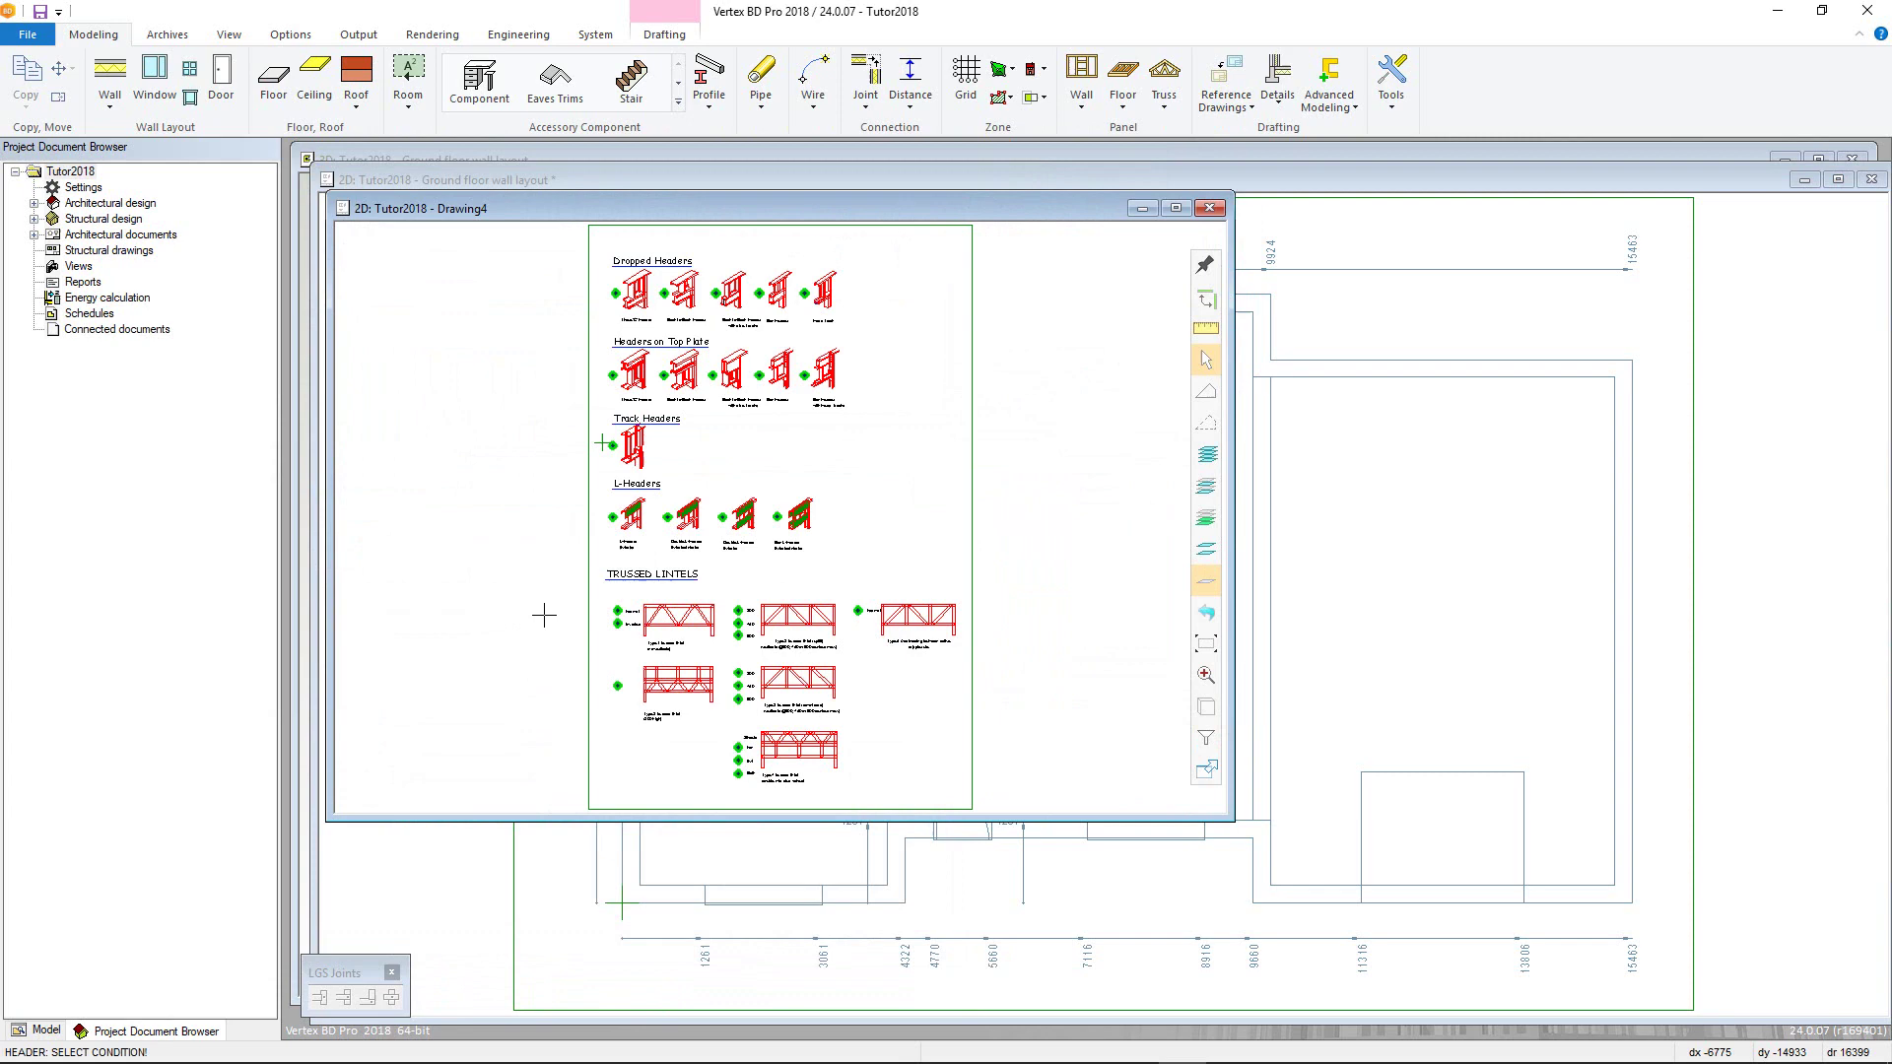
pyautogui.click(617, 612)
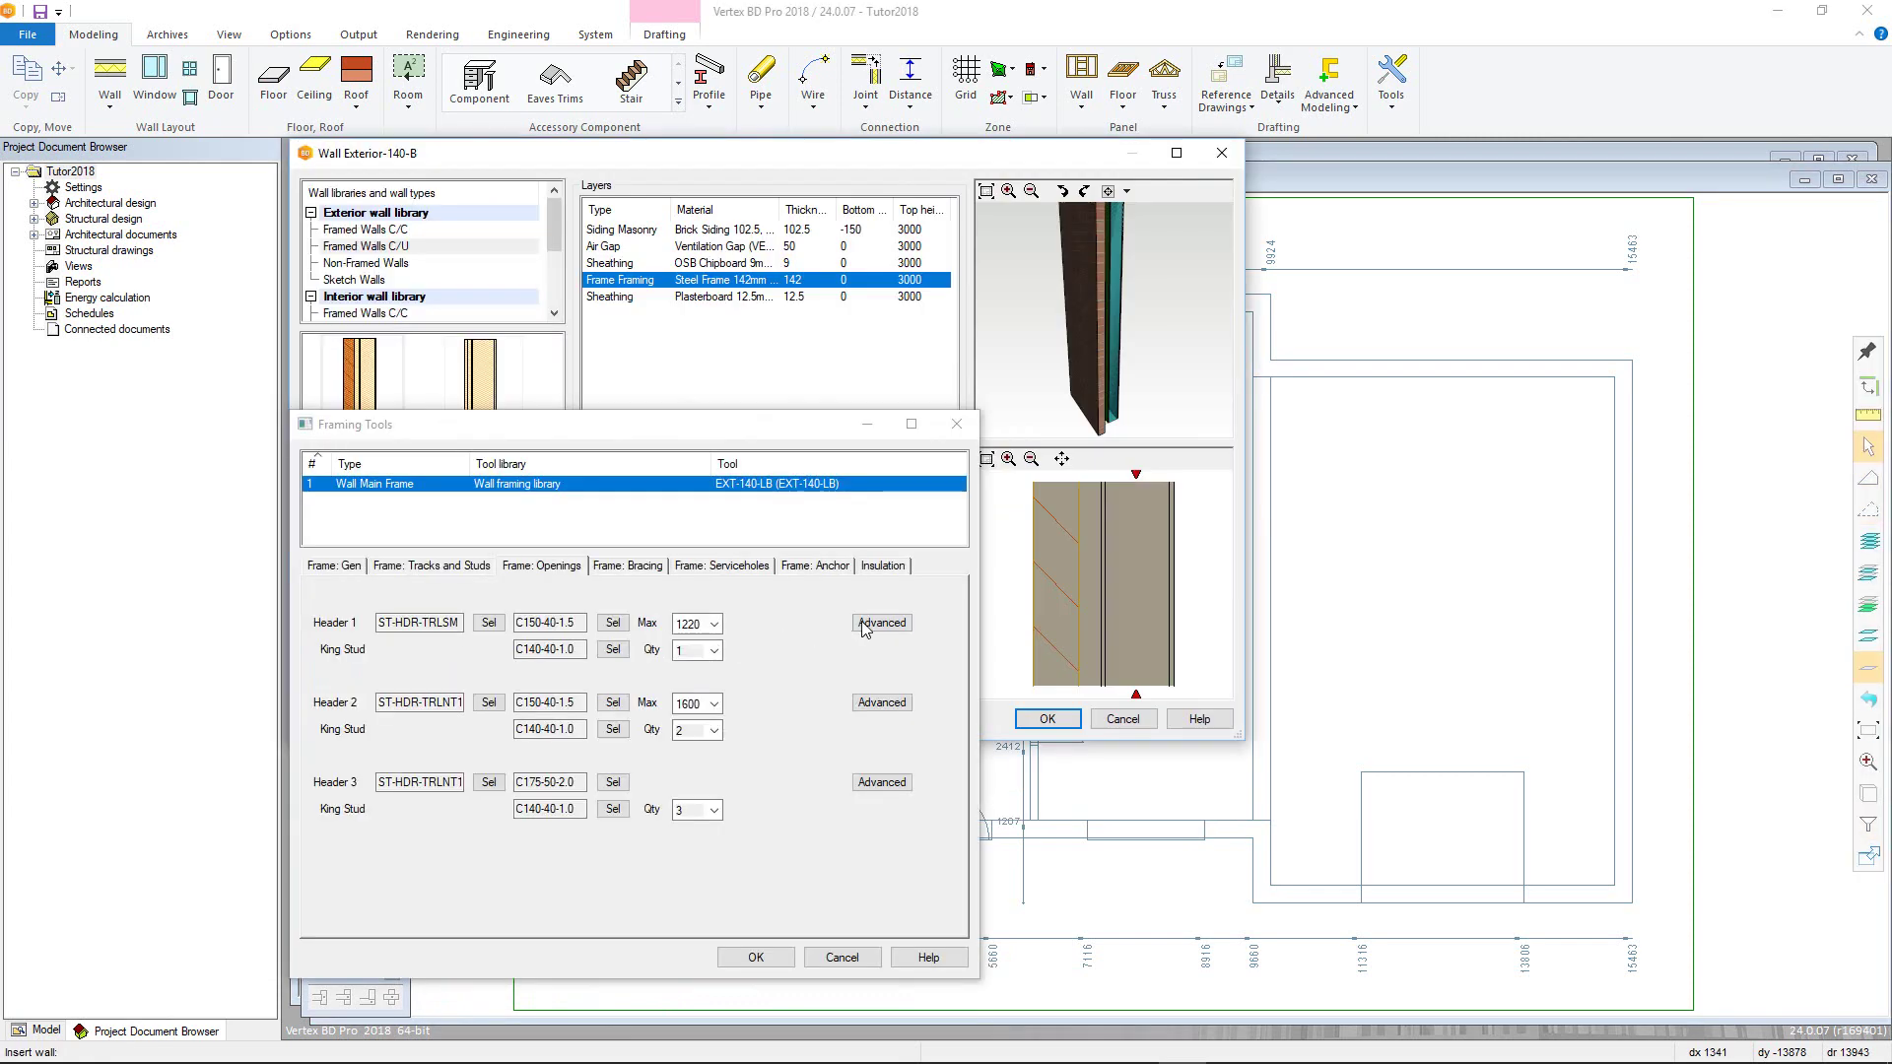
# Step: Review Header 1's advanced jack/king stud, cripple and lintel accessory settings, then accept them
pyautogui.click(881, 623)
pyautogui.click(409, 189)
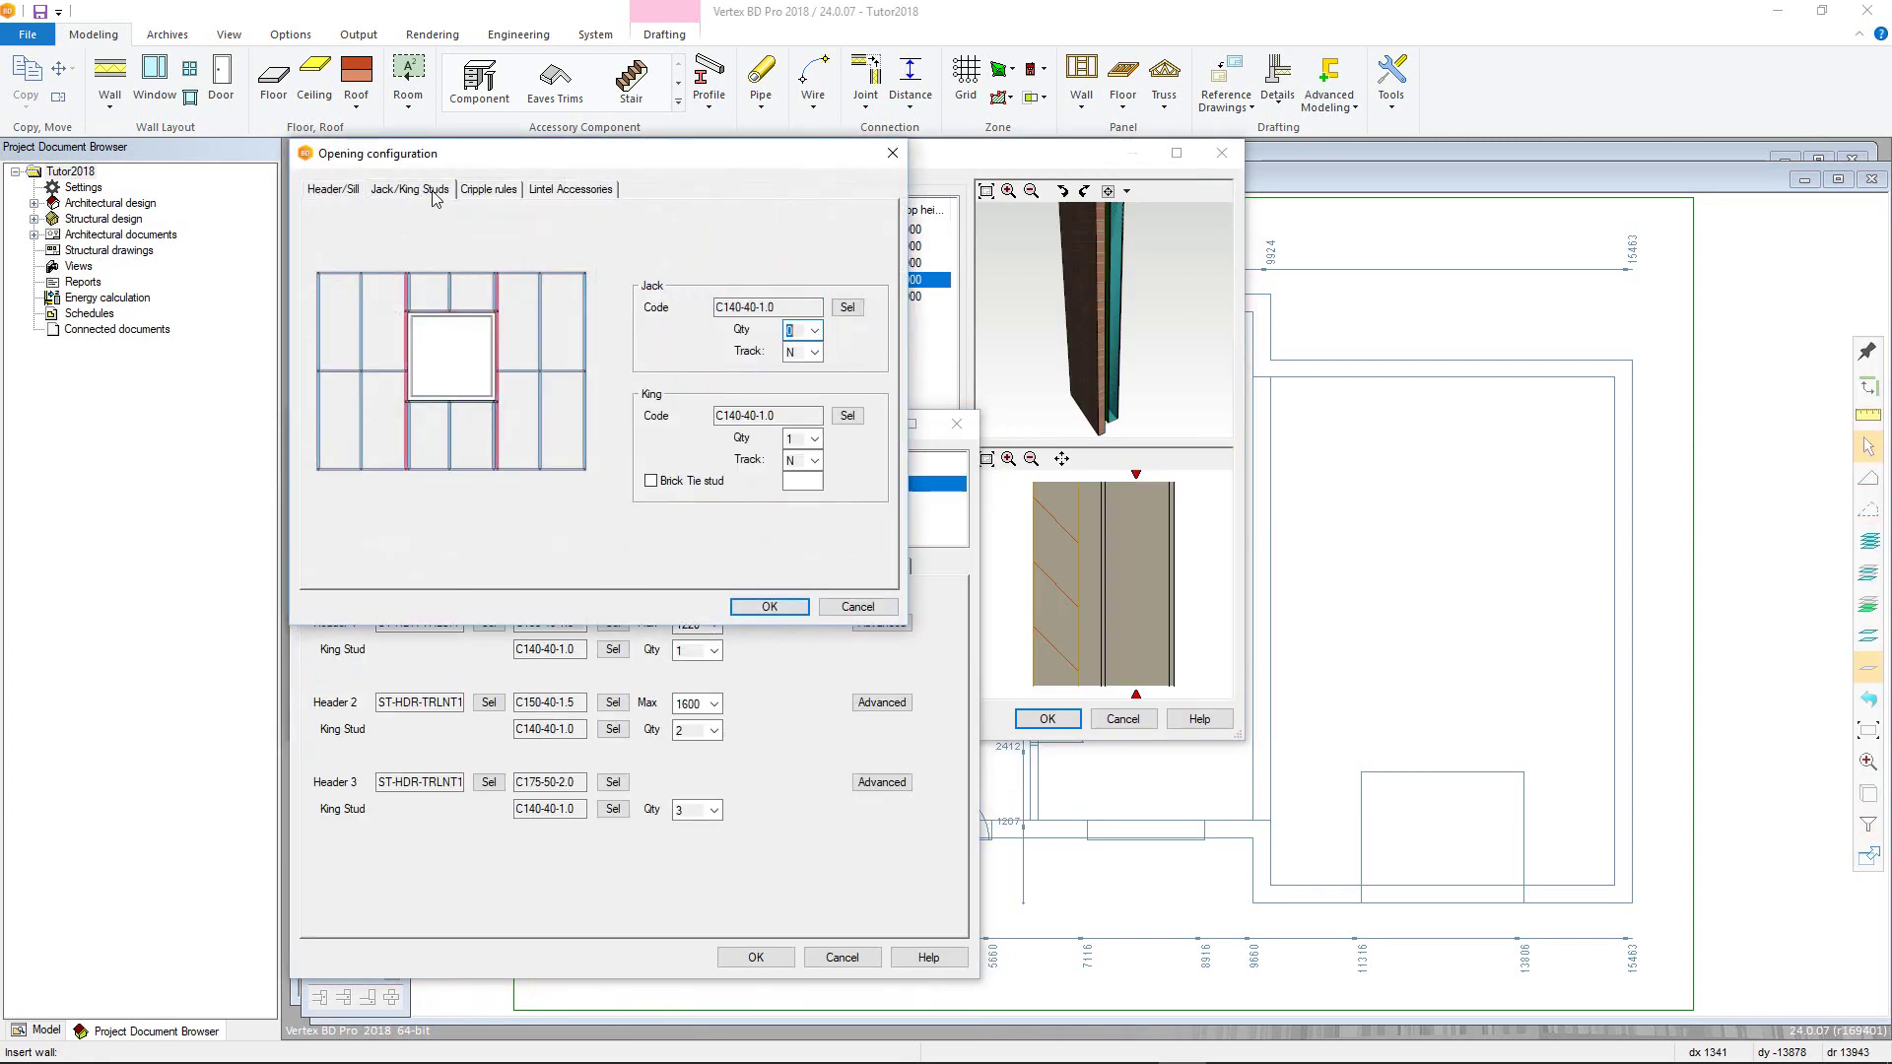
pyautogui.click(483, 191)
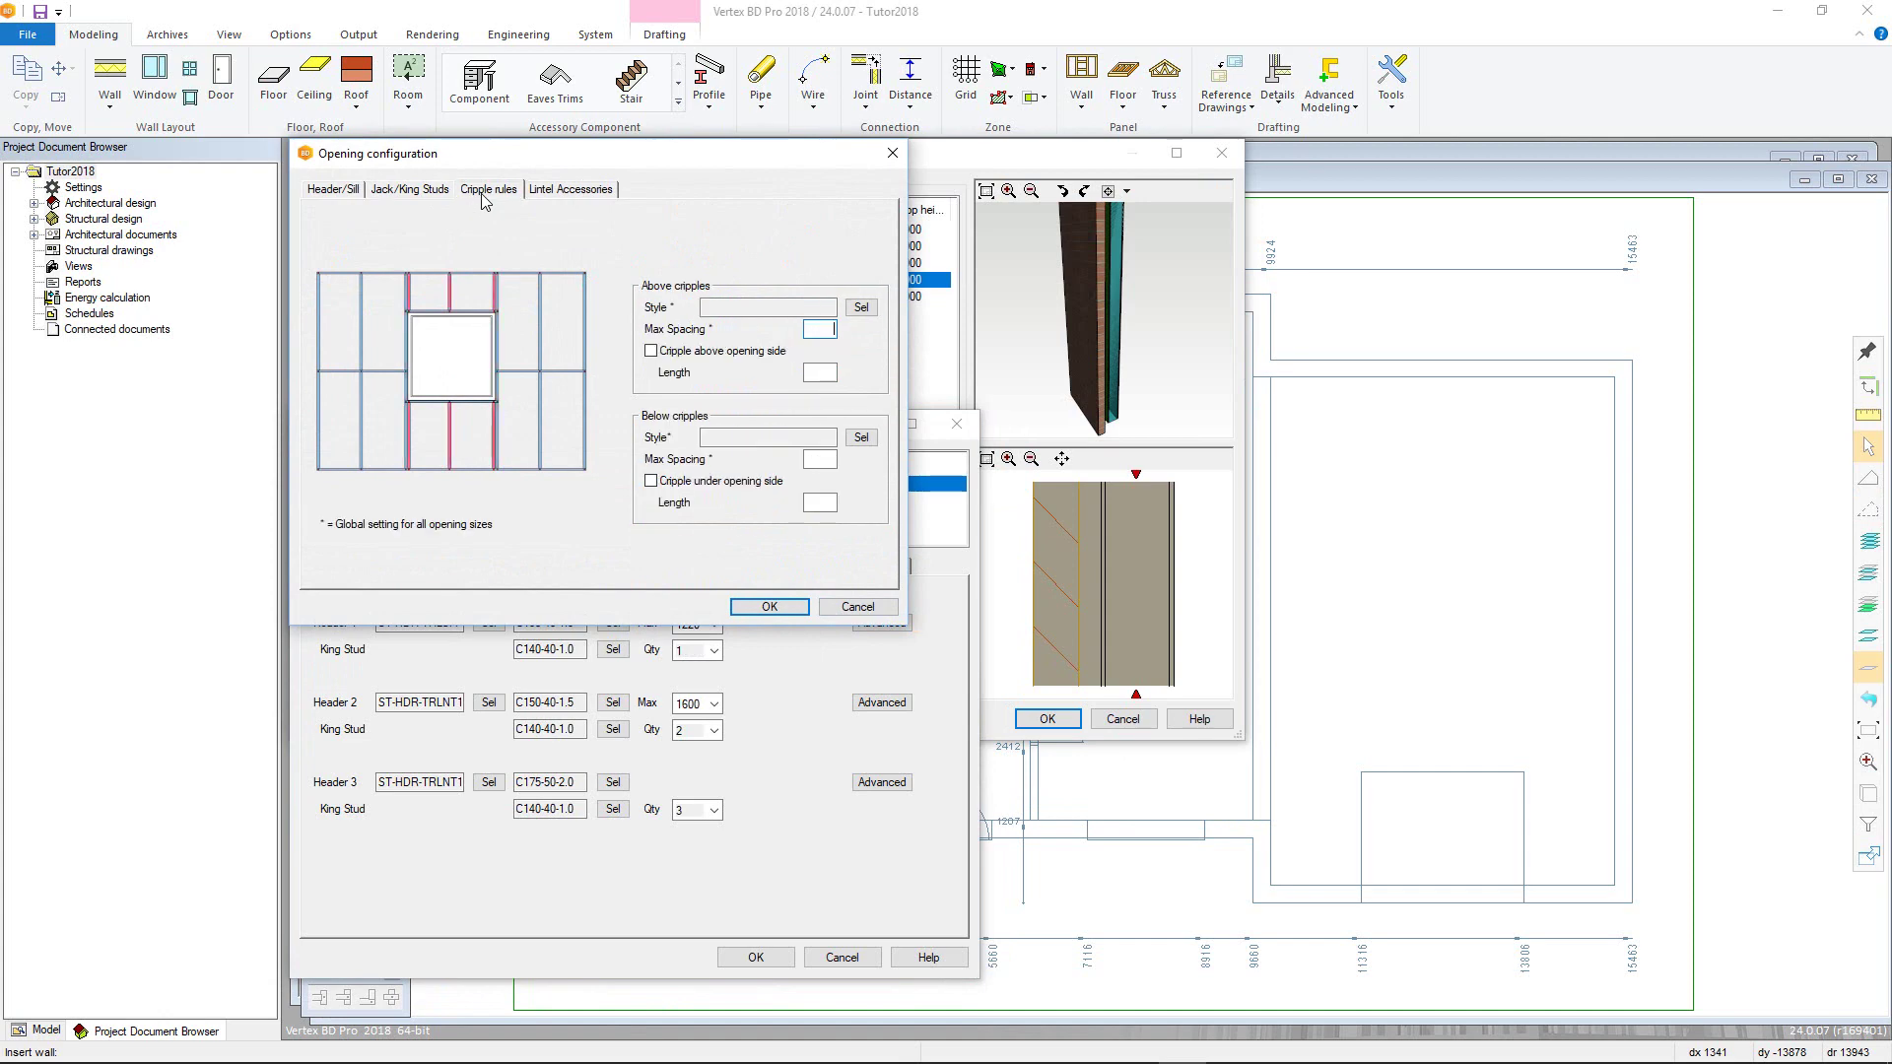
pyautogui.click(548, 196)
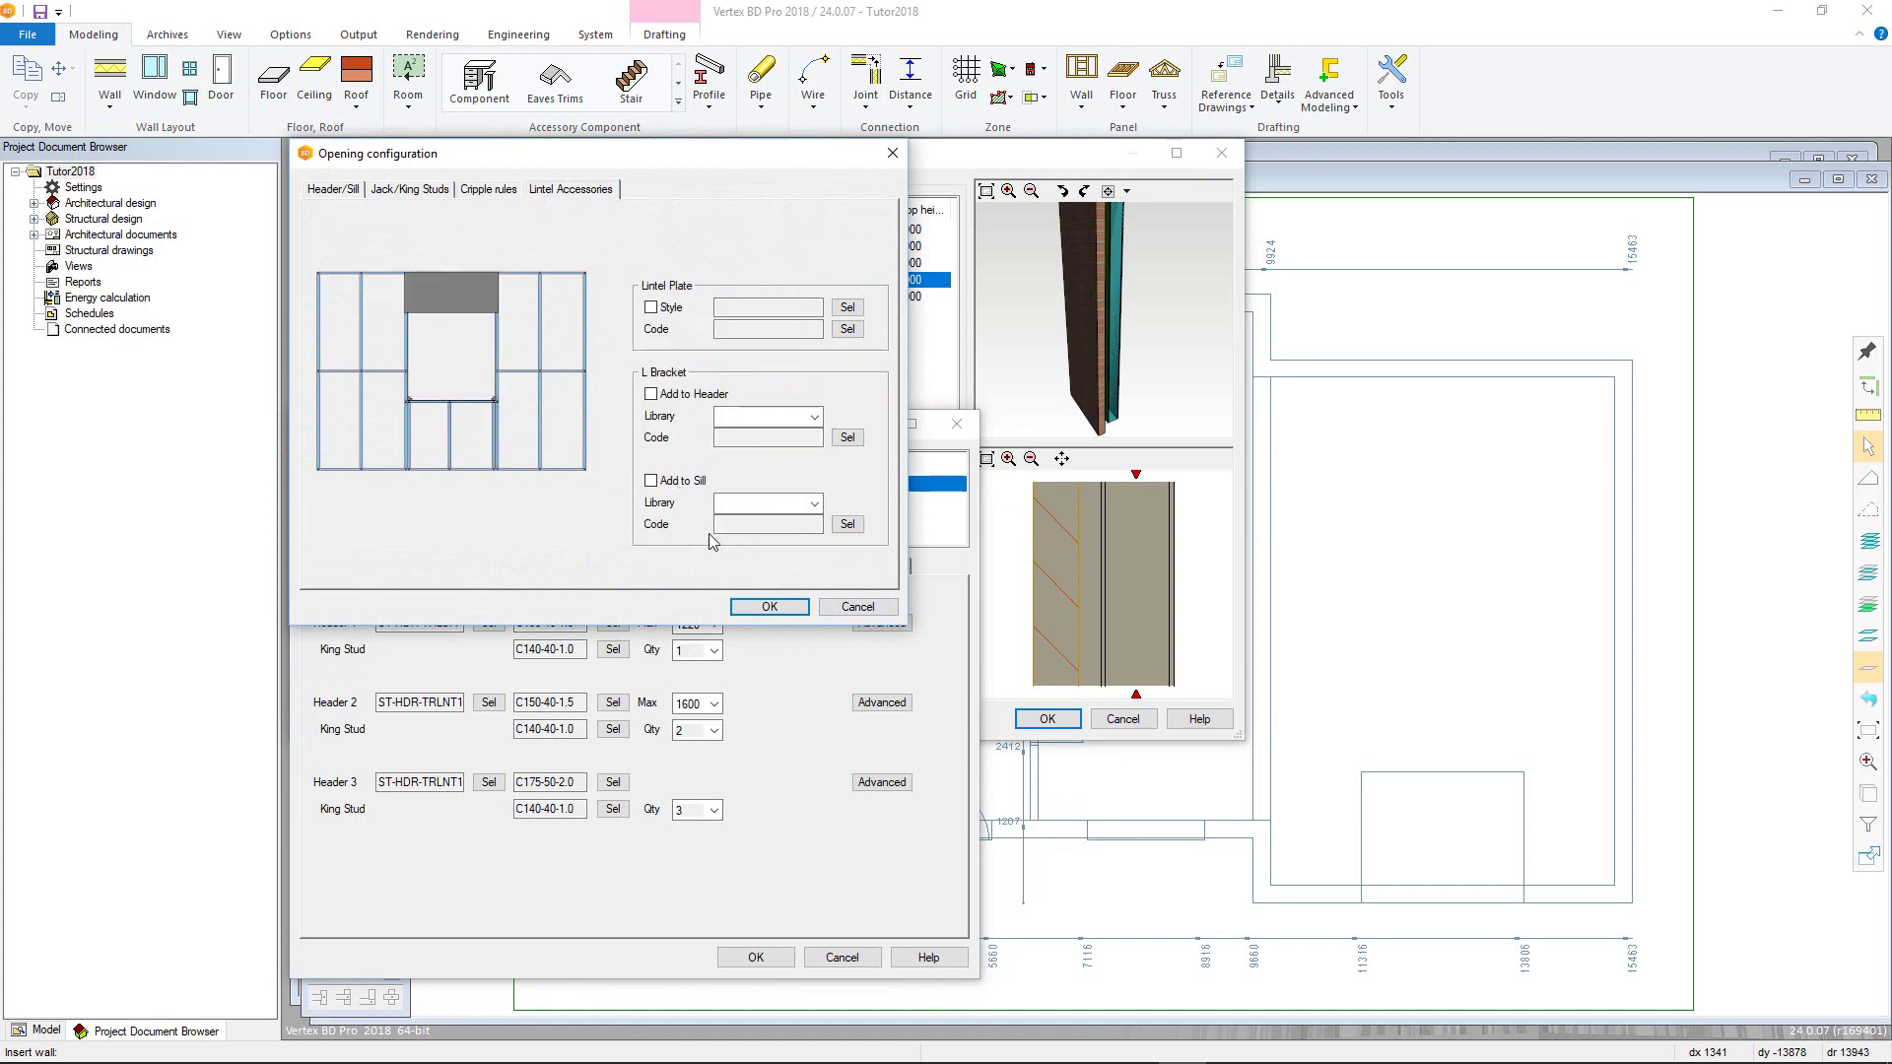
pyautogui.click(769, 608)
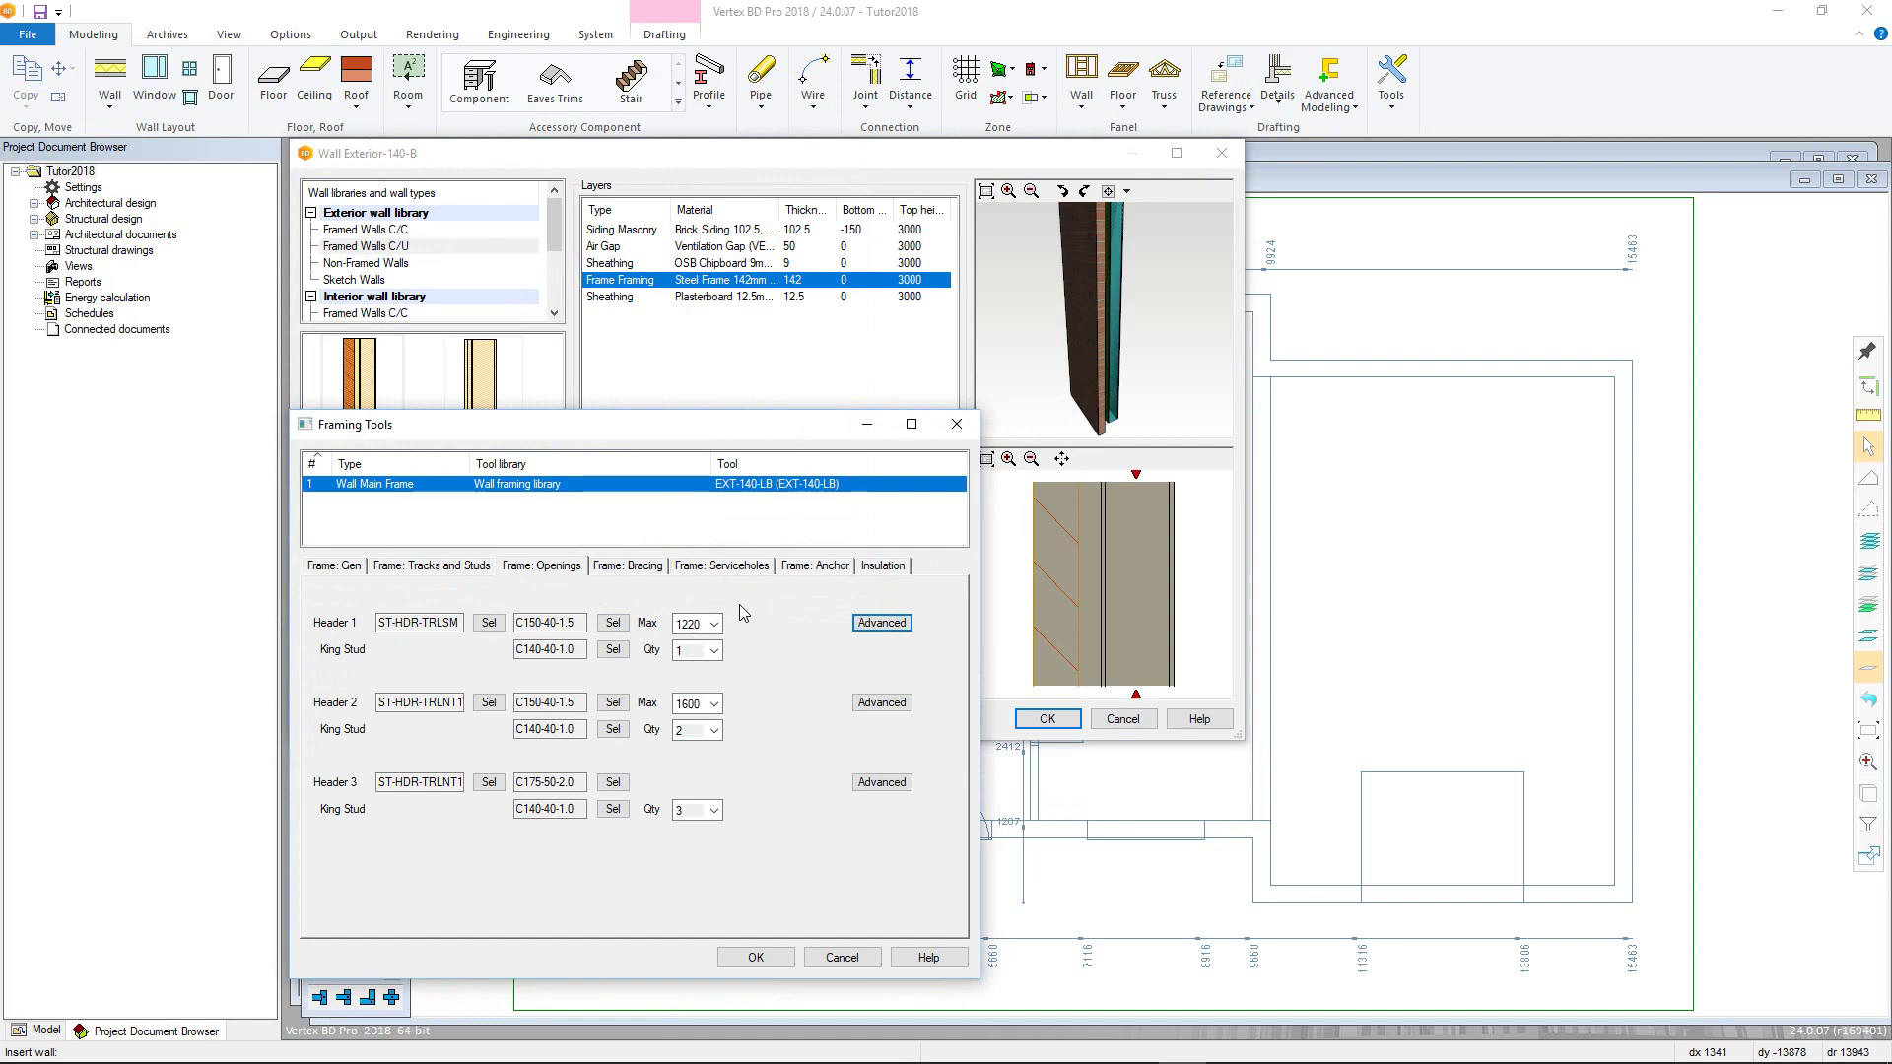
# Step: On the Bracing tab, toggle left-side bracing on and off and toggle all-sides bracing
pyautogui.click(642, 567)
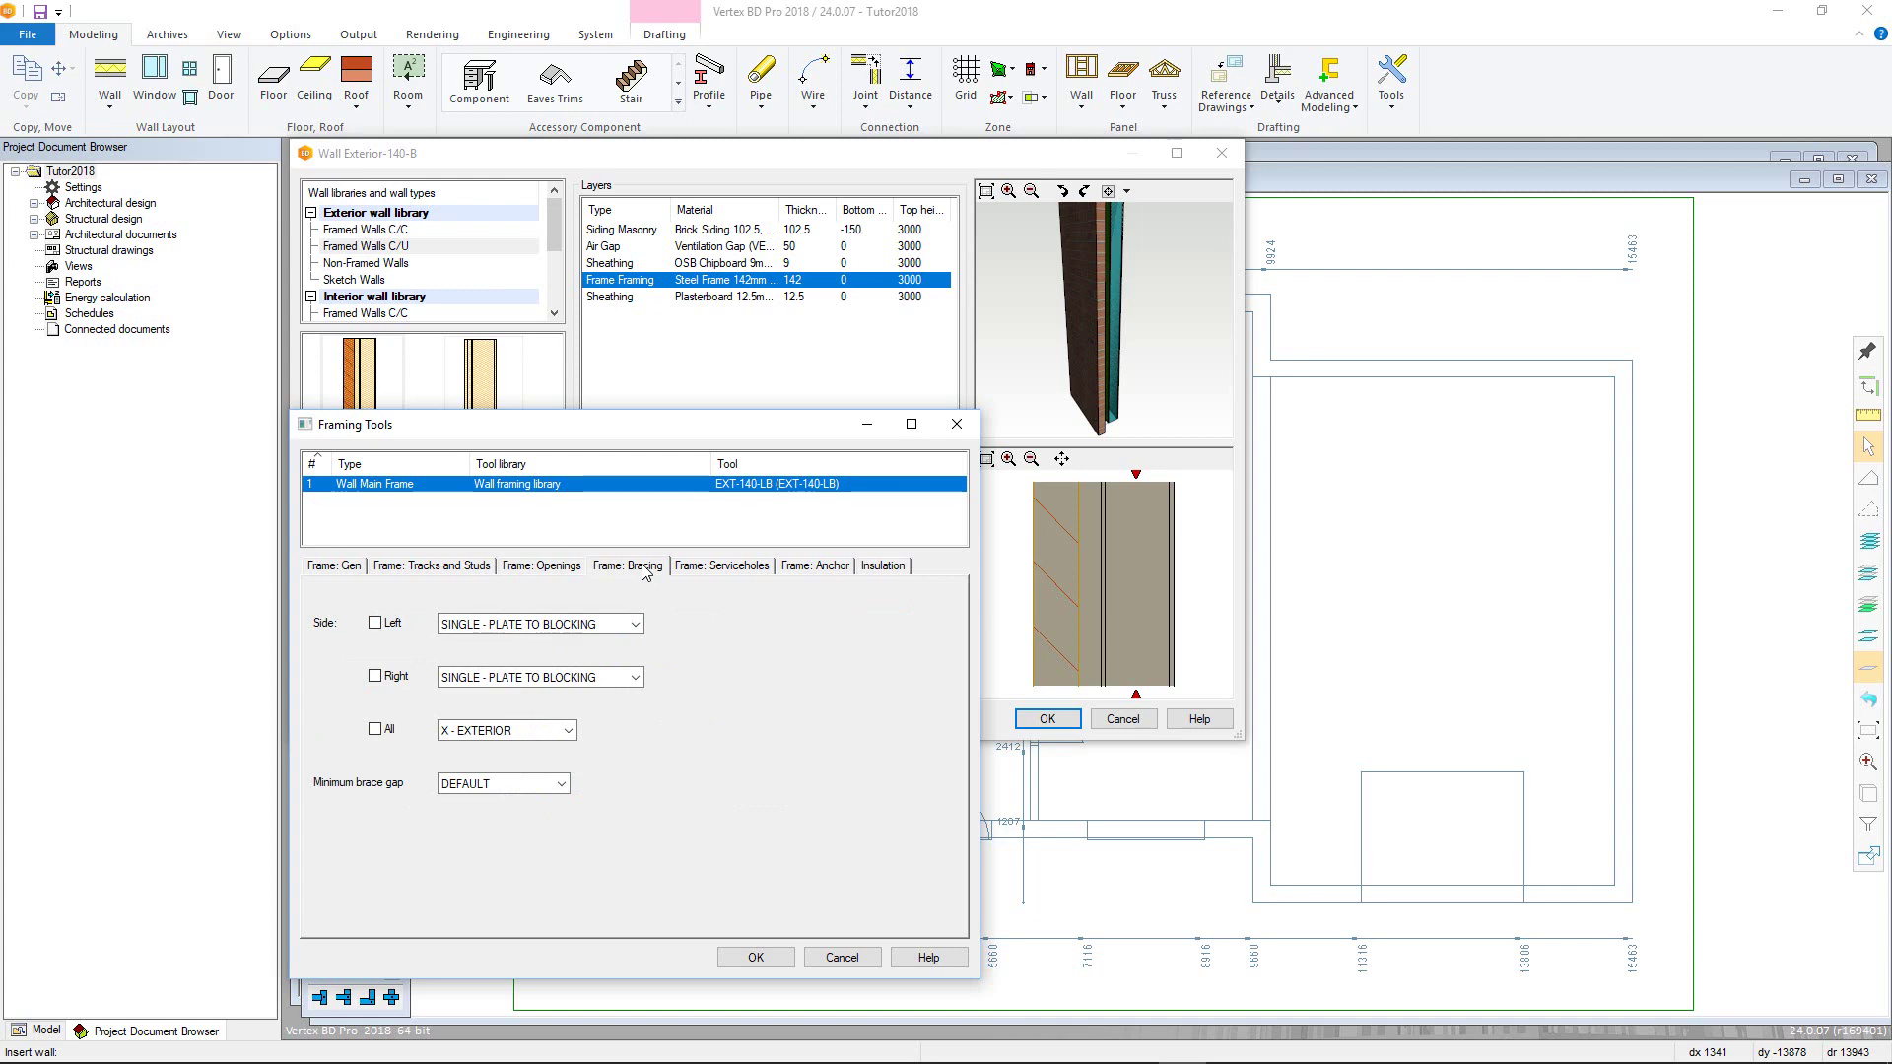
pyautogui.click(375, 625)
pyautogui.click(375, 624)
pyautogui.click(376, 732)
# Step: Review left, right and all-sides bracing styles unchanged, keeping X - EXTERIOR for all sides
pyautogui.click(634, 625)
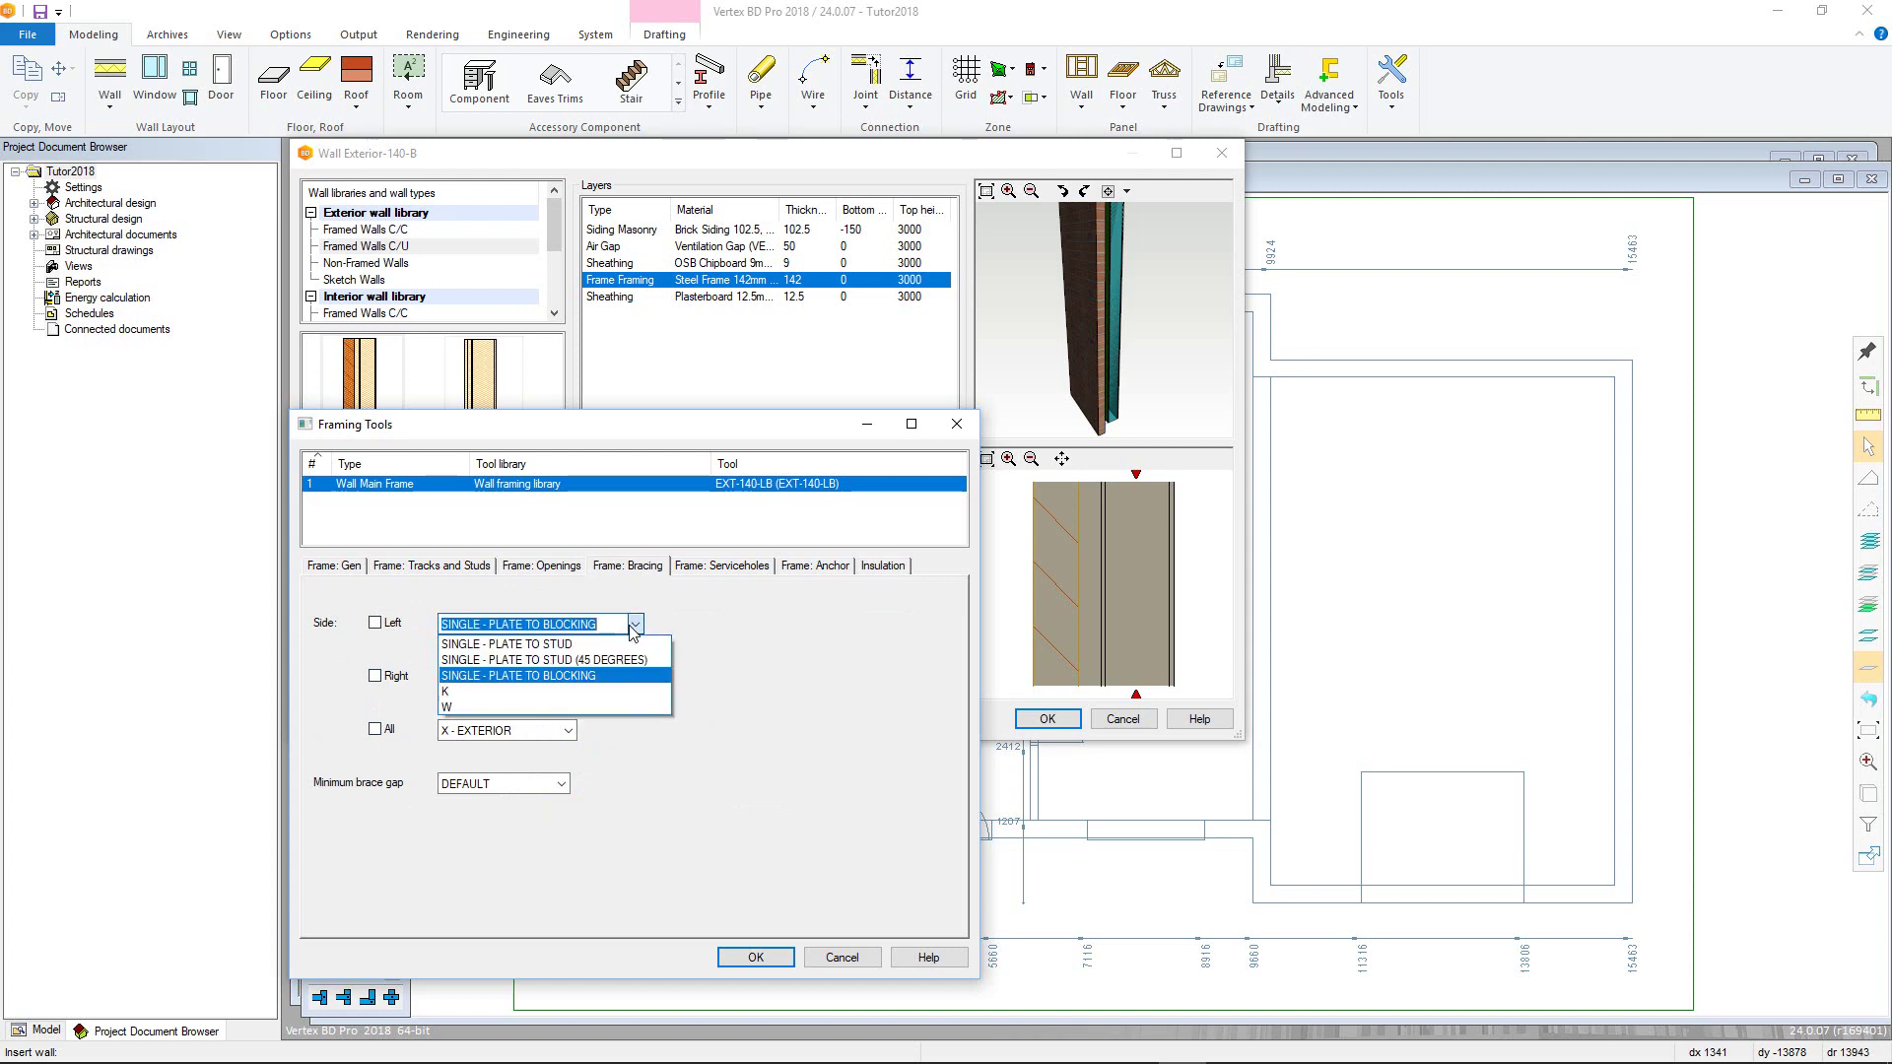
pyautogui.click(634, 625)
pyautogui.click(634, 678)
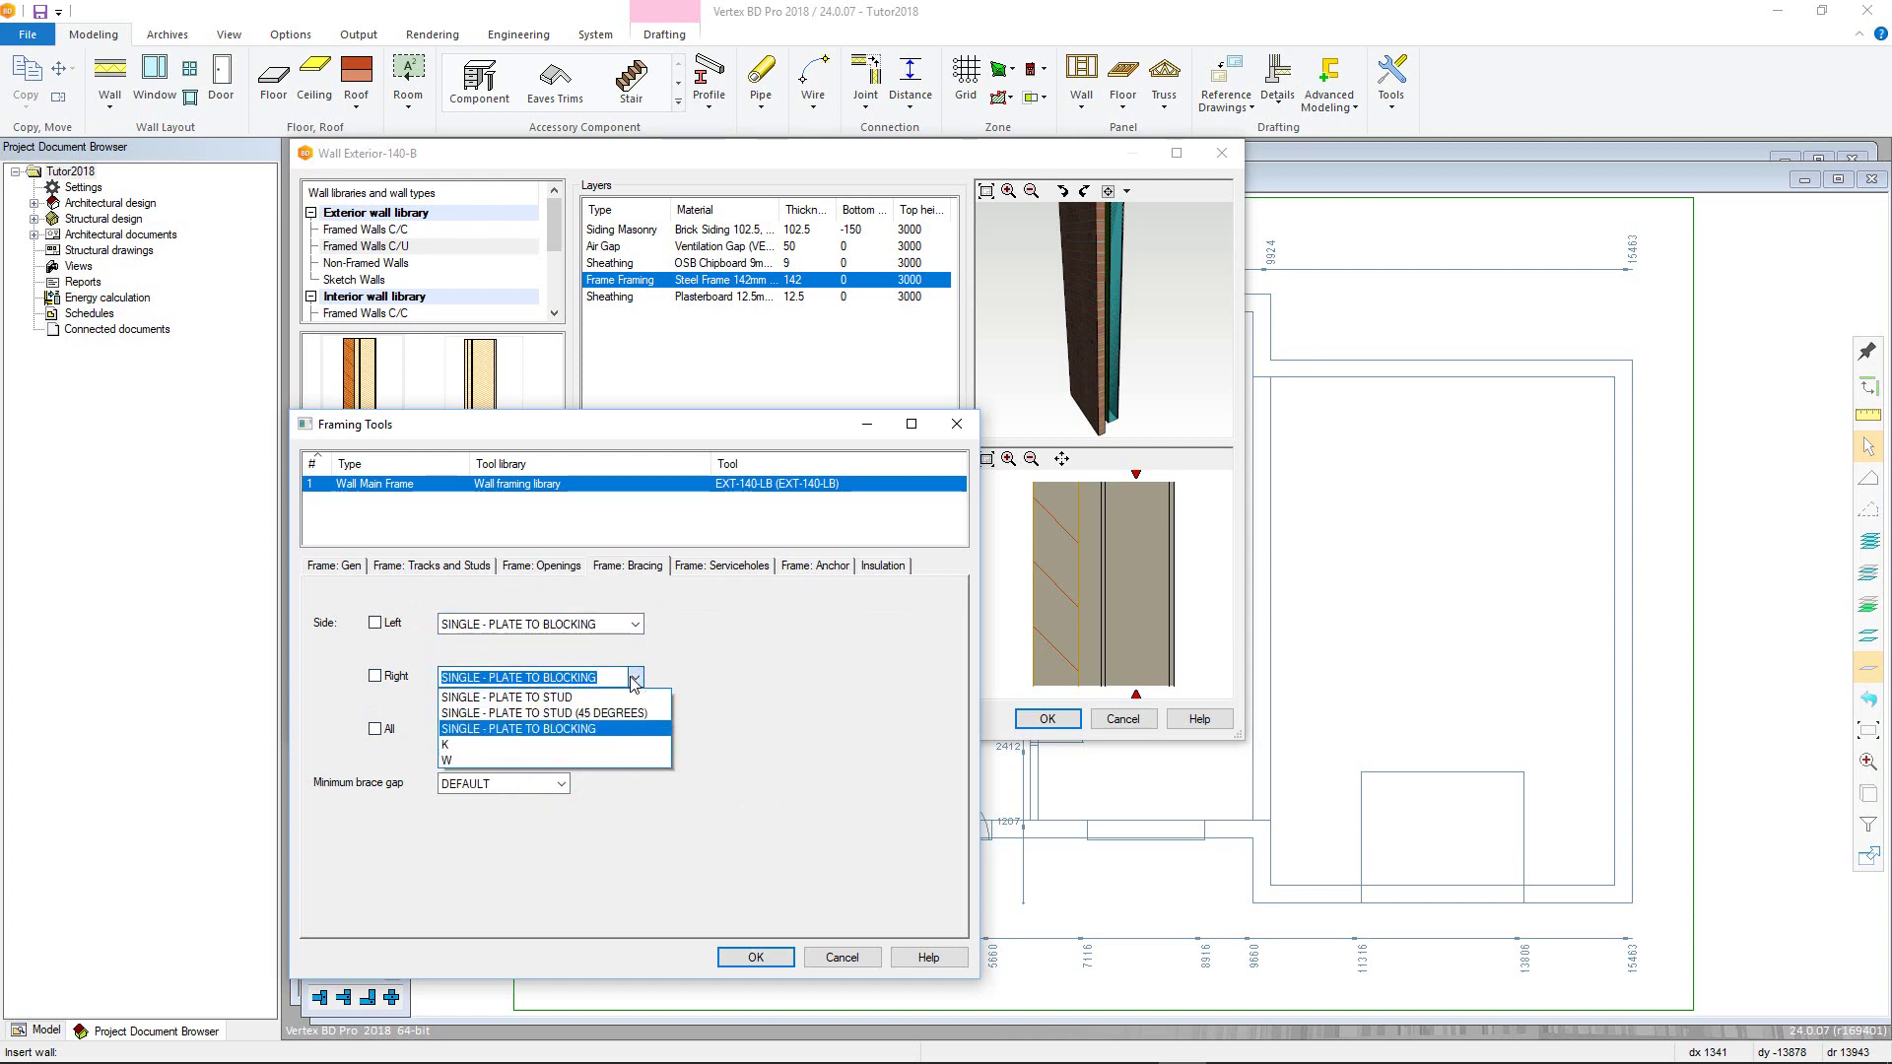
pyautogui.click(634, 678)
pyautogui.click(569, 731)
pyautogui.click(570, 731)
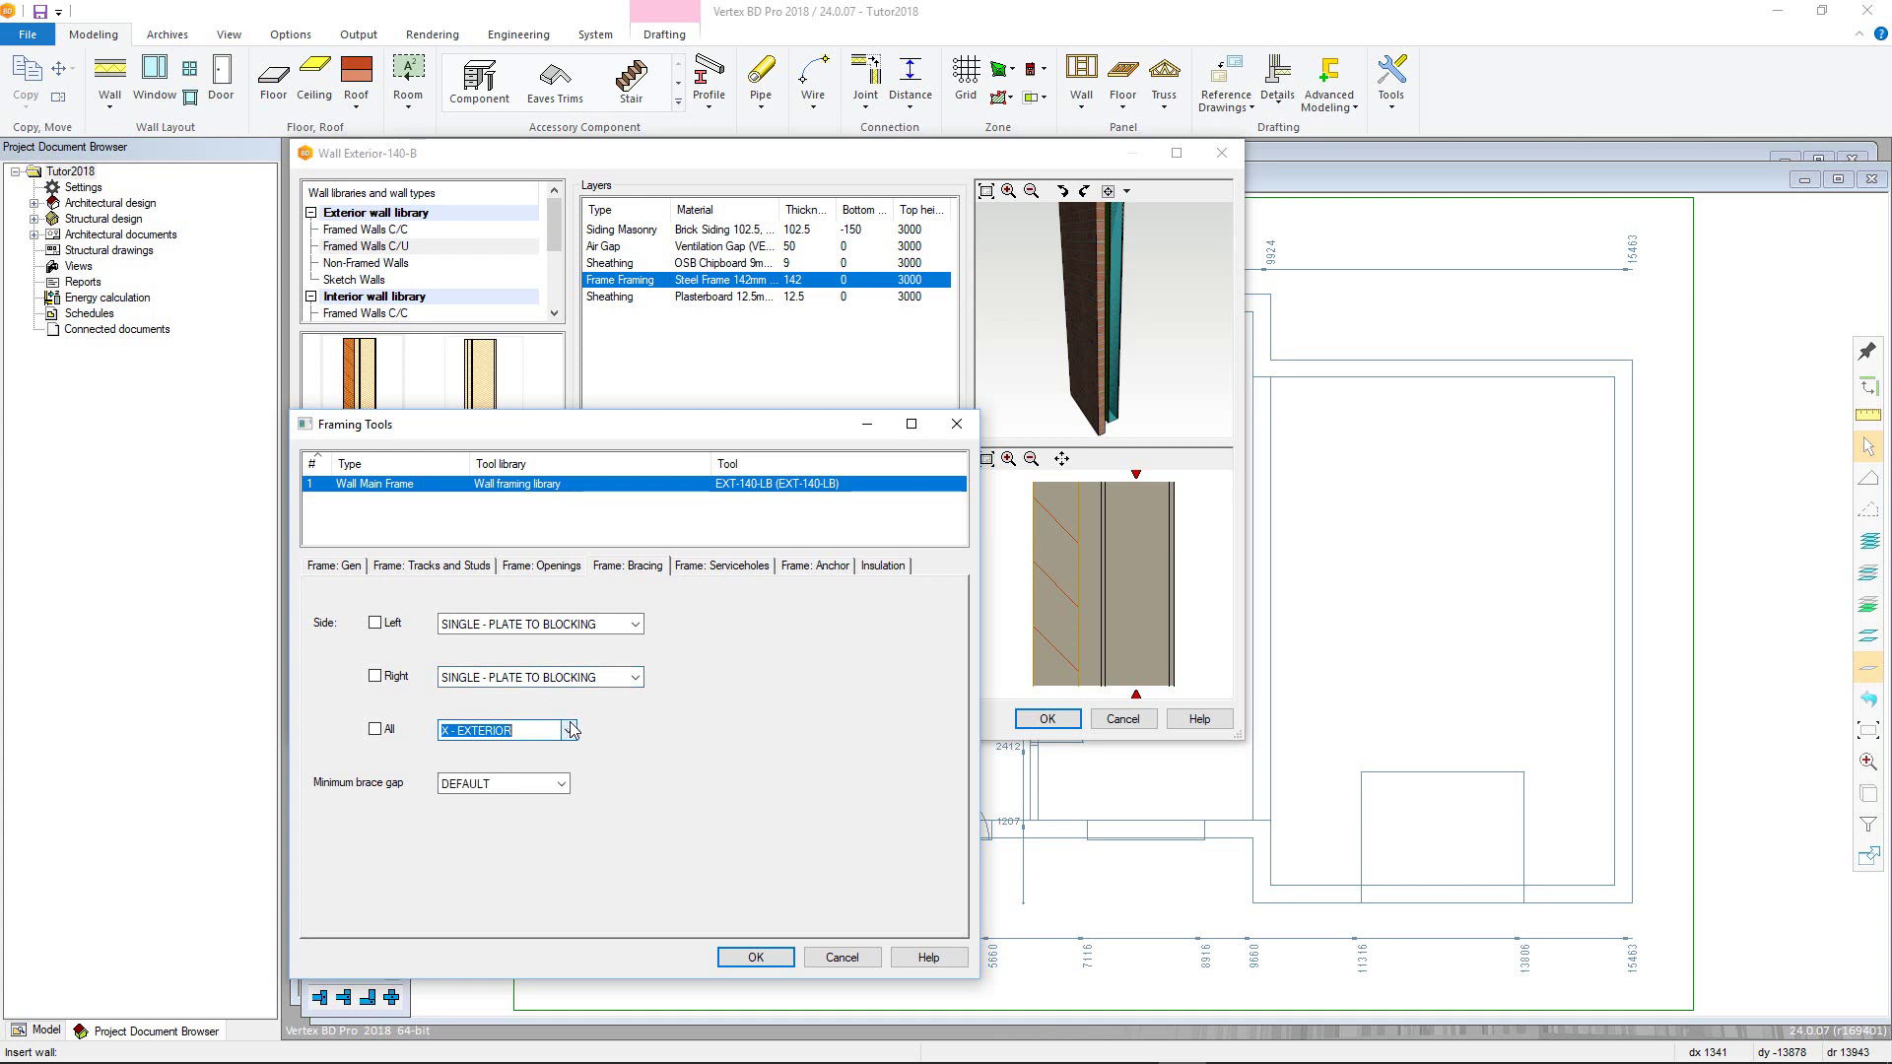
pyautogui.click(718, 570)
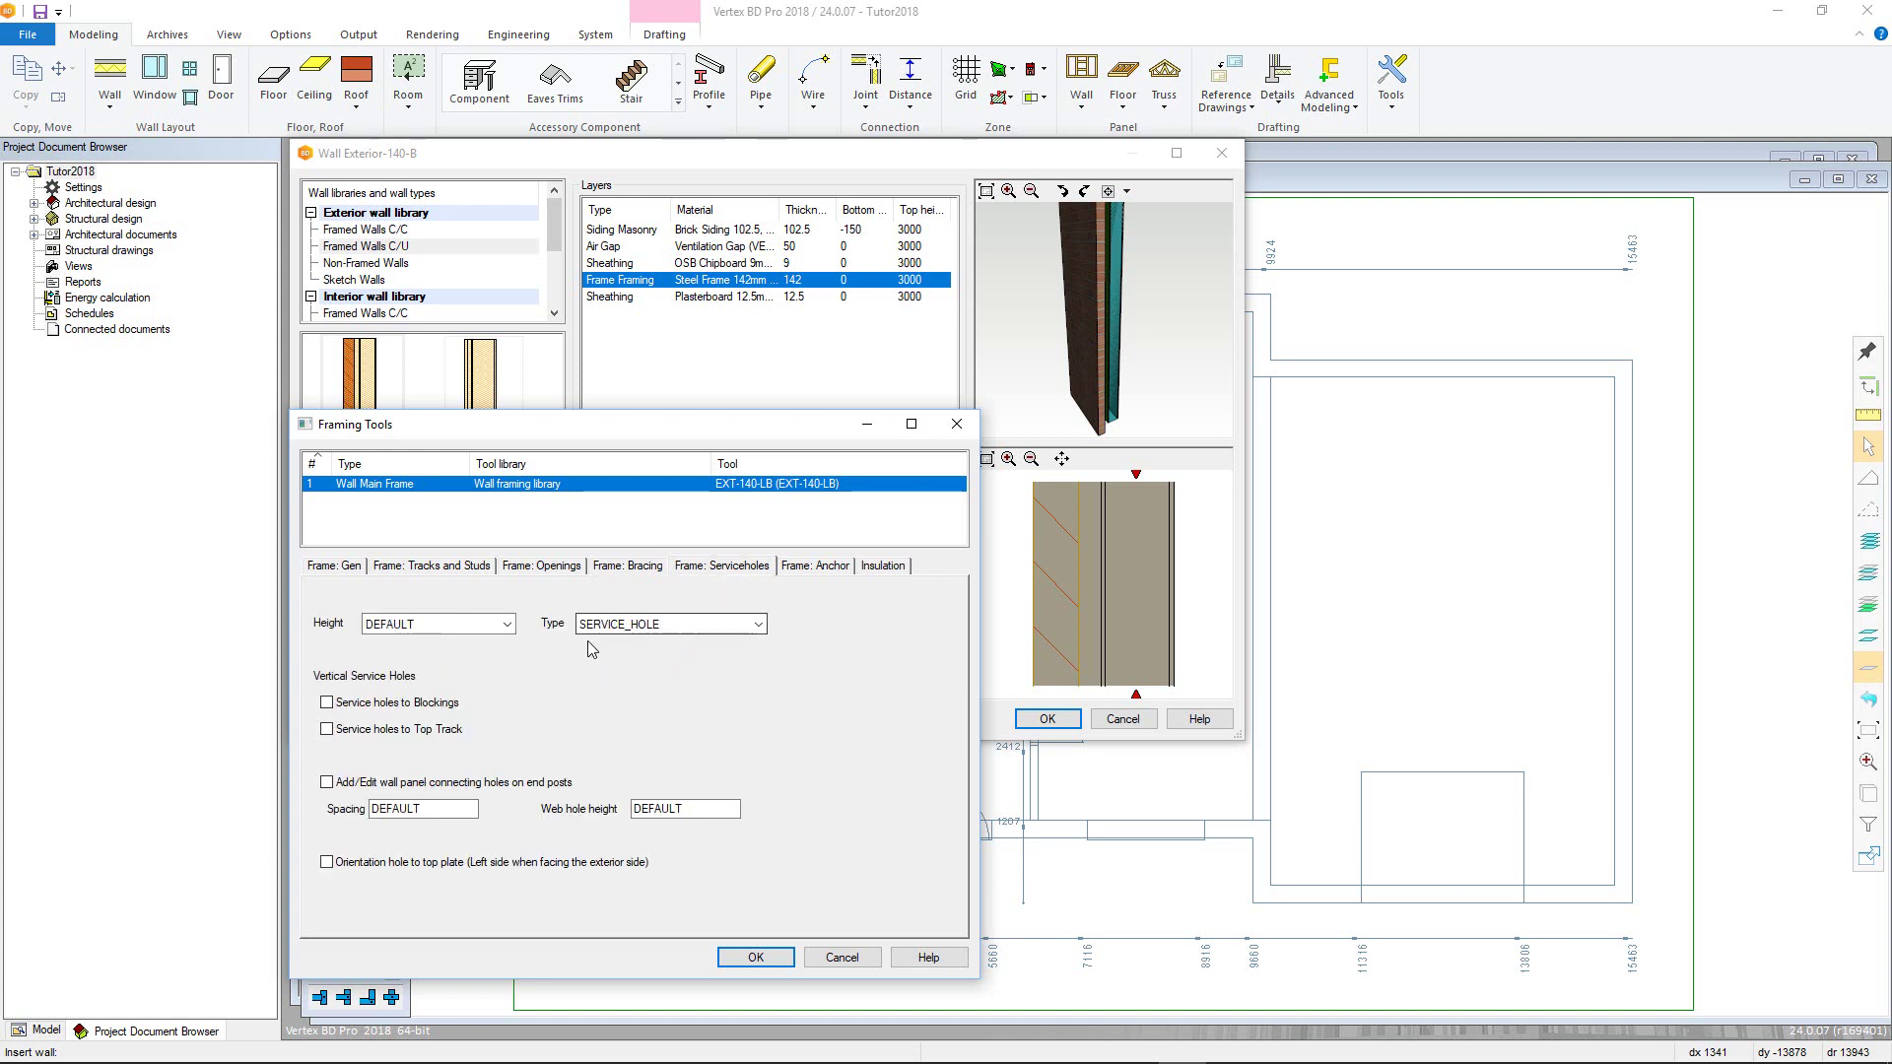
pyautogui.click(507, 627)
pyautogui.click(510, 627)
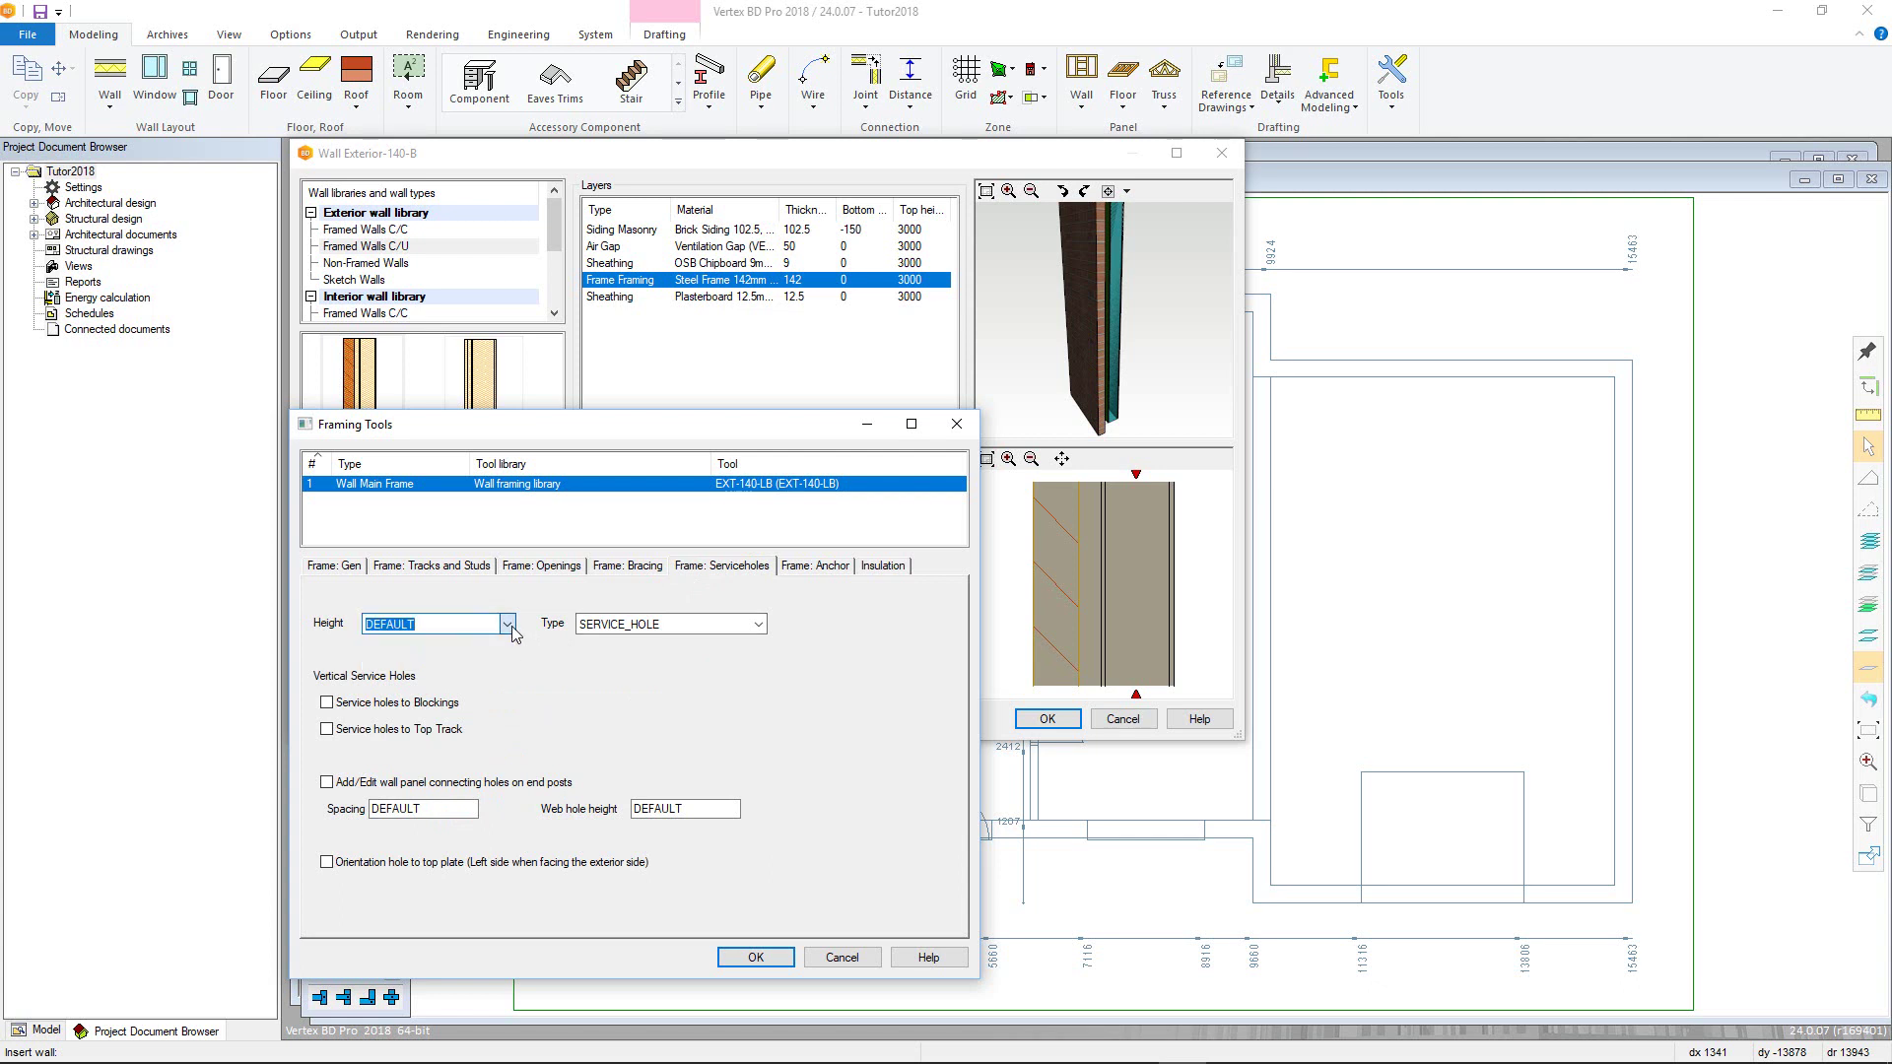
pyautogui.click(758, 626)
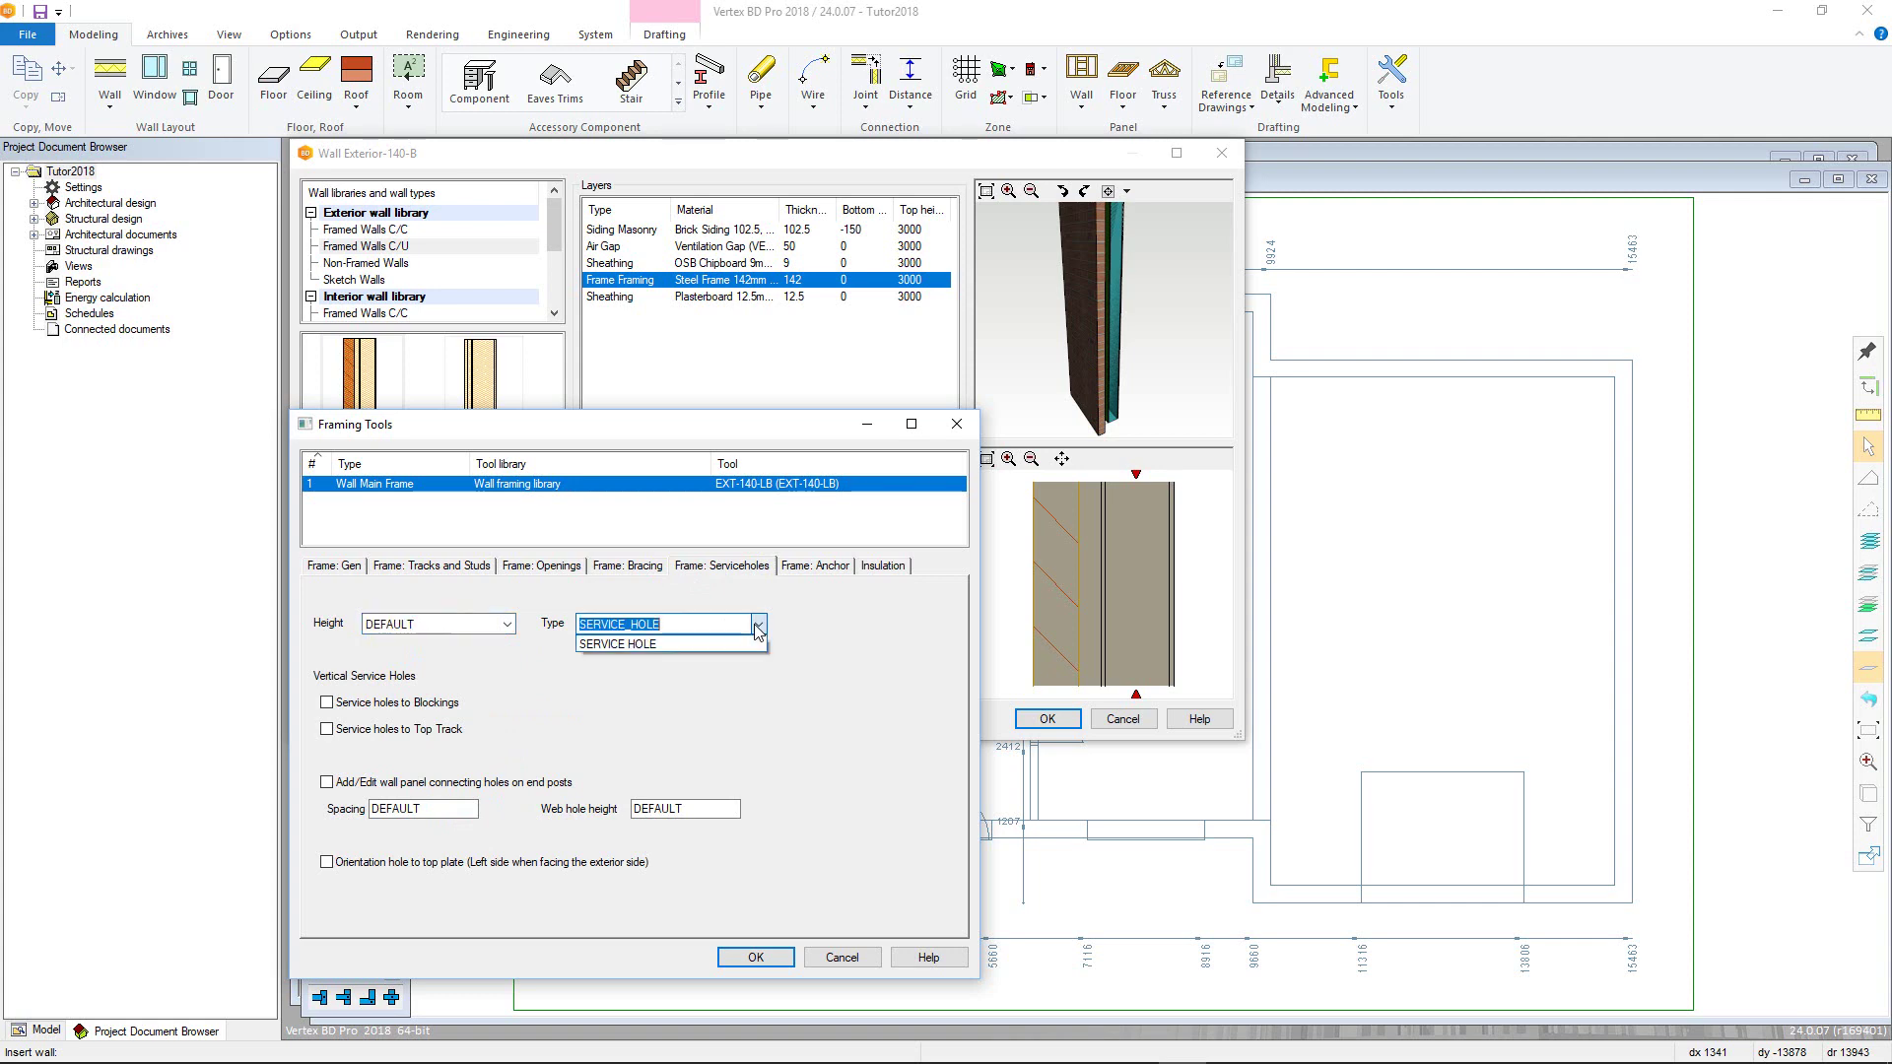
pyautogui.click(756, 627)
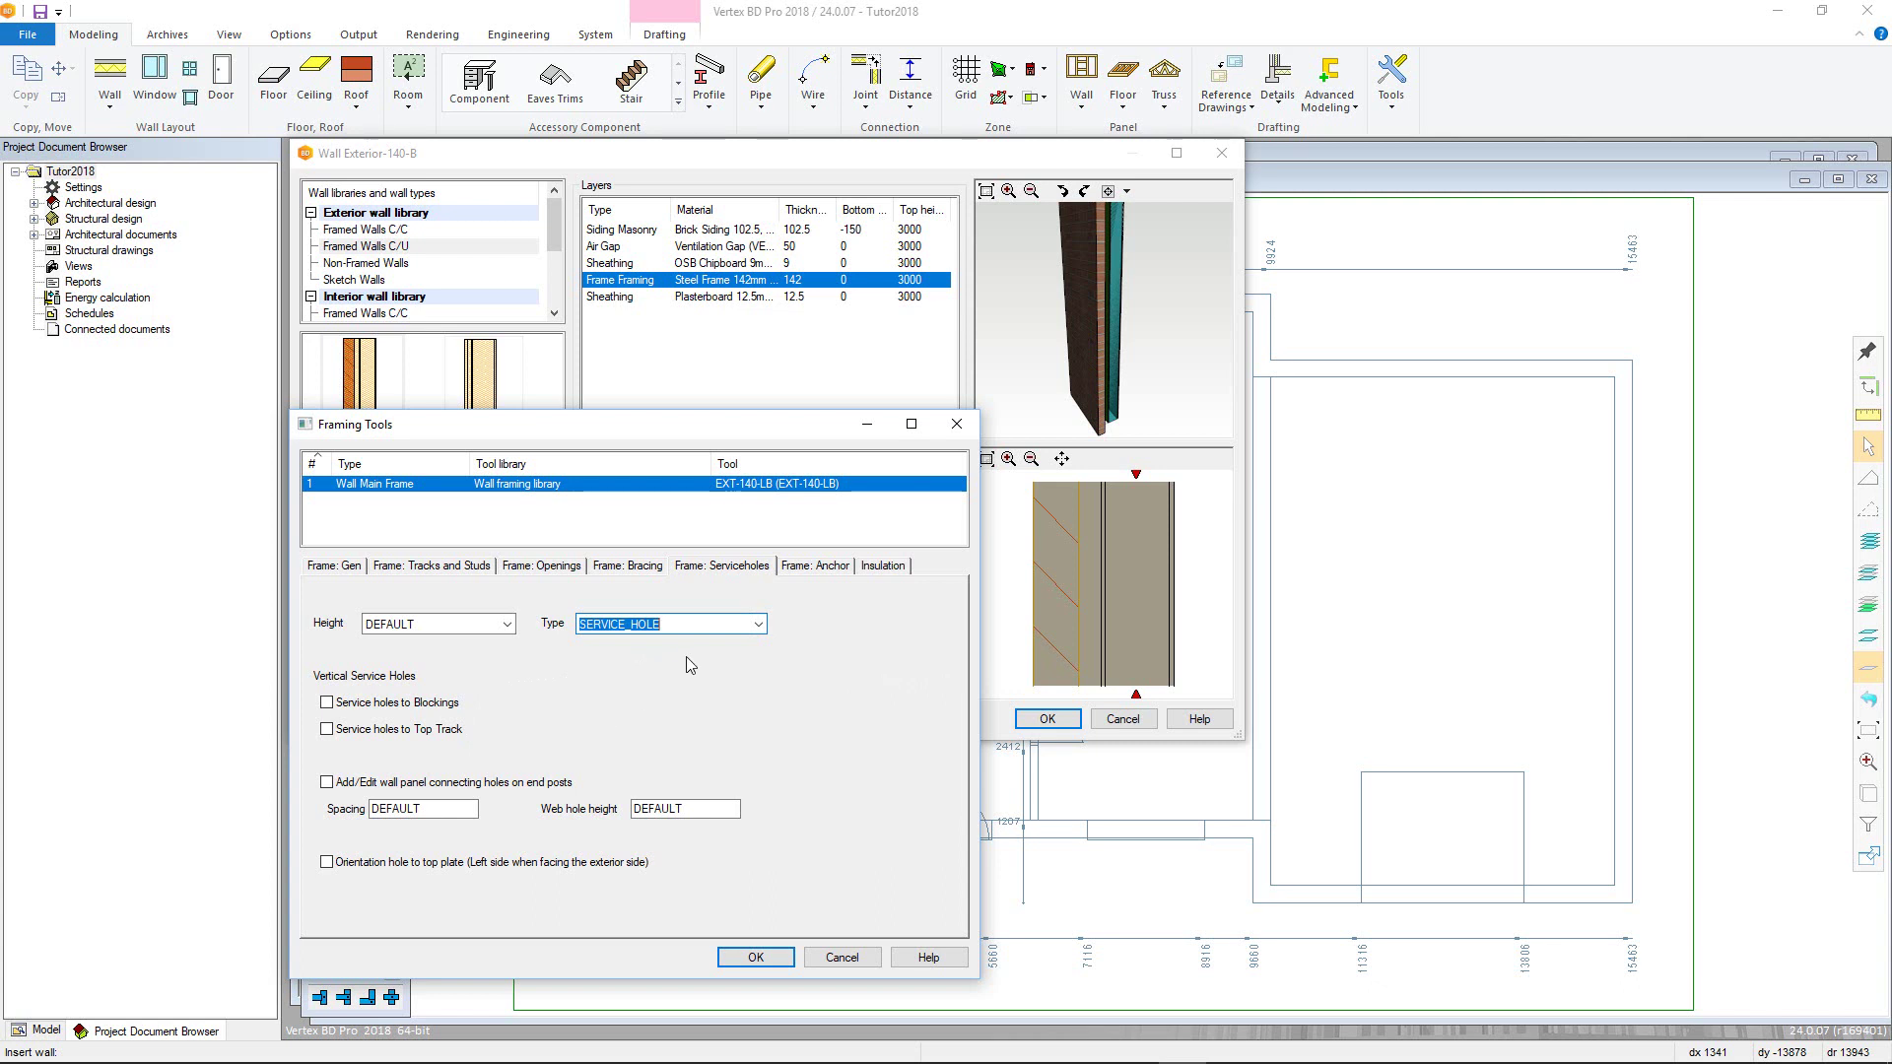
# Step: Review the bottom and top plate anchor types and the Insulation page, then close Framing Tools with OK
pyautogui.click(824, 569)
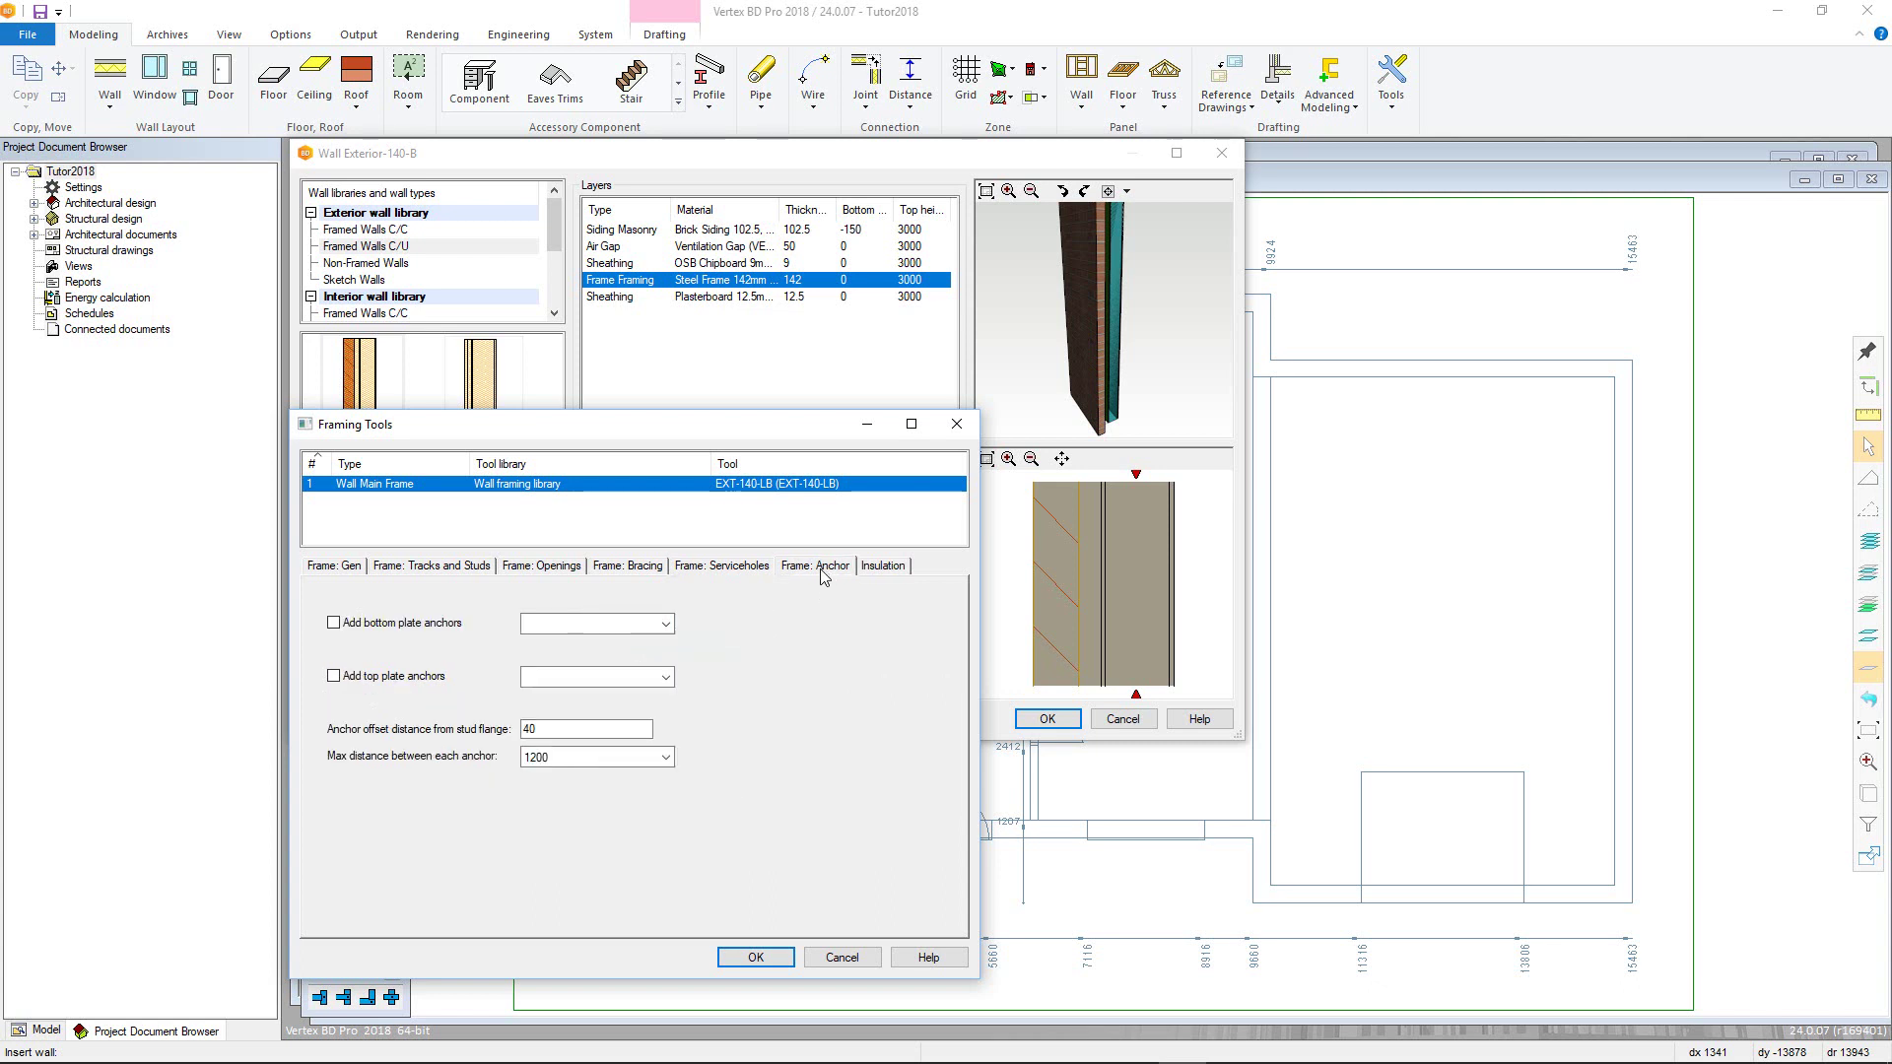
pyautogui.click(657, 620)
pyautogui.click(665, 623)
pyautogui.click(668, 677)
pyautogui.click(666, 678)
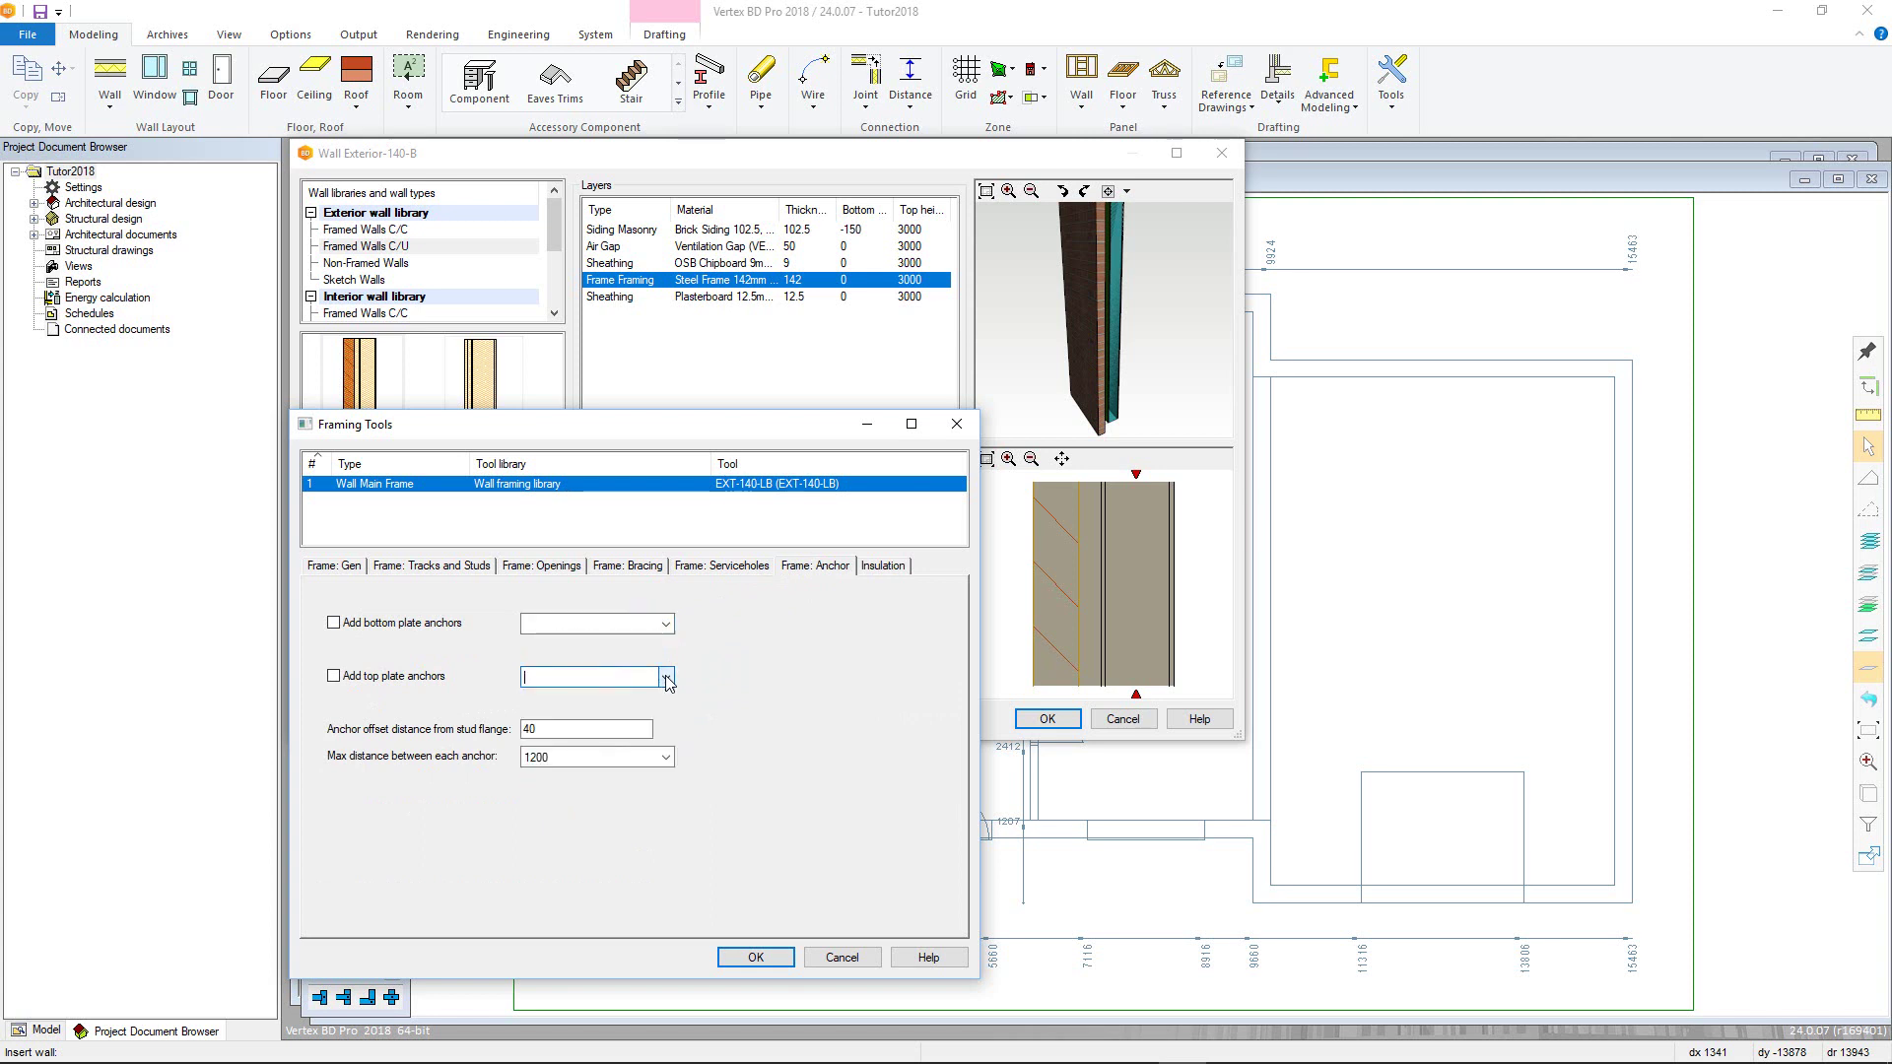
pyautogui.click(885, 568)
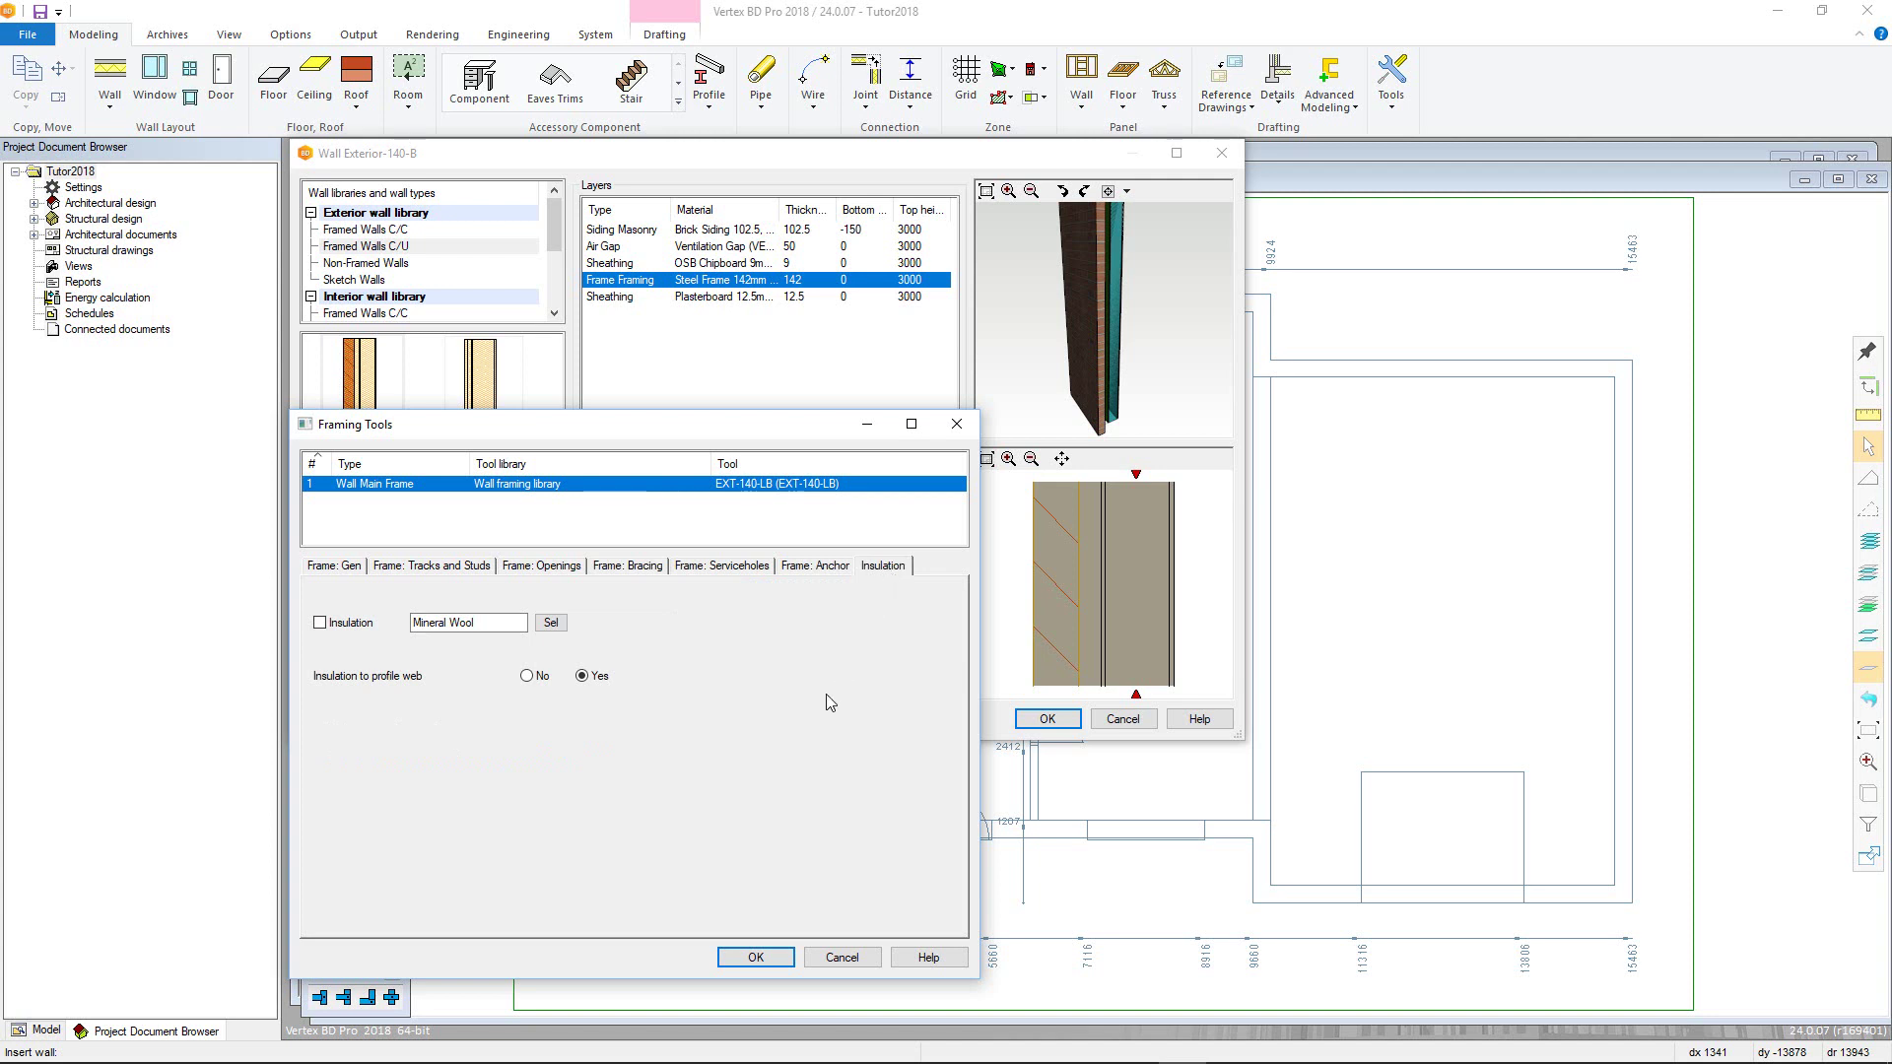
pyautogui.click(755, 959)
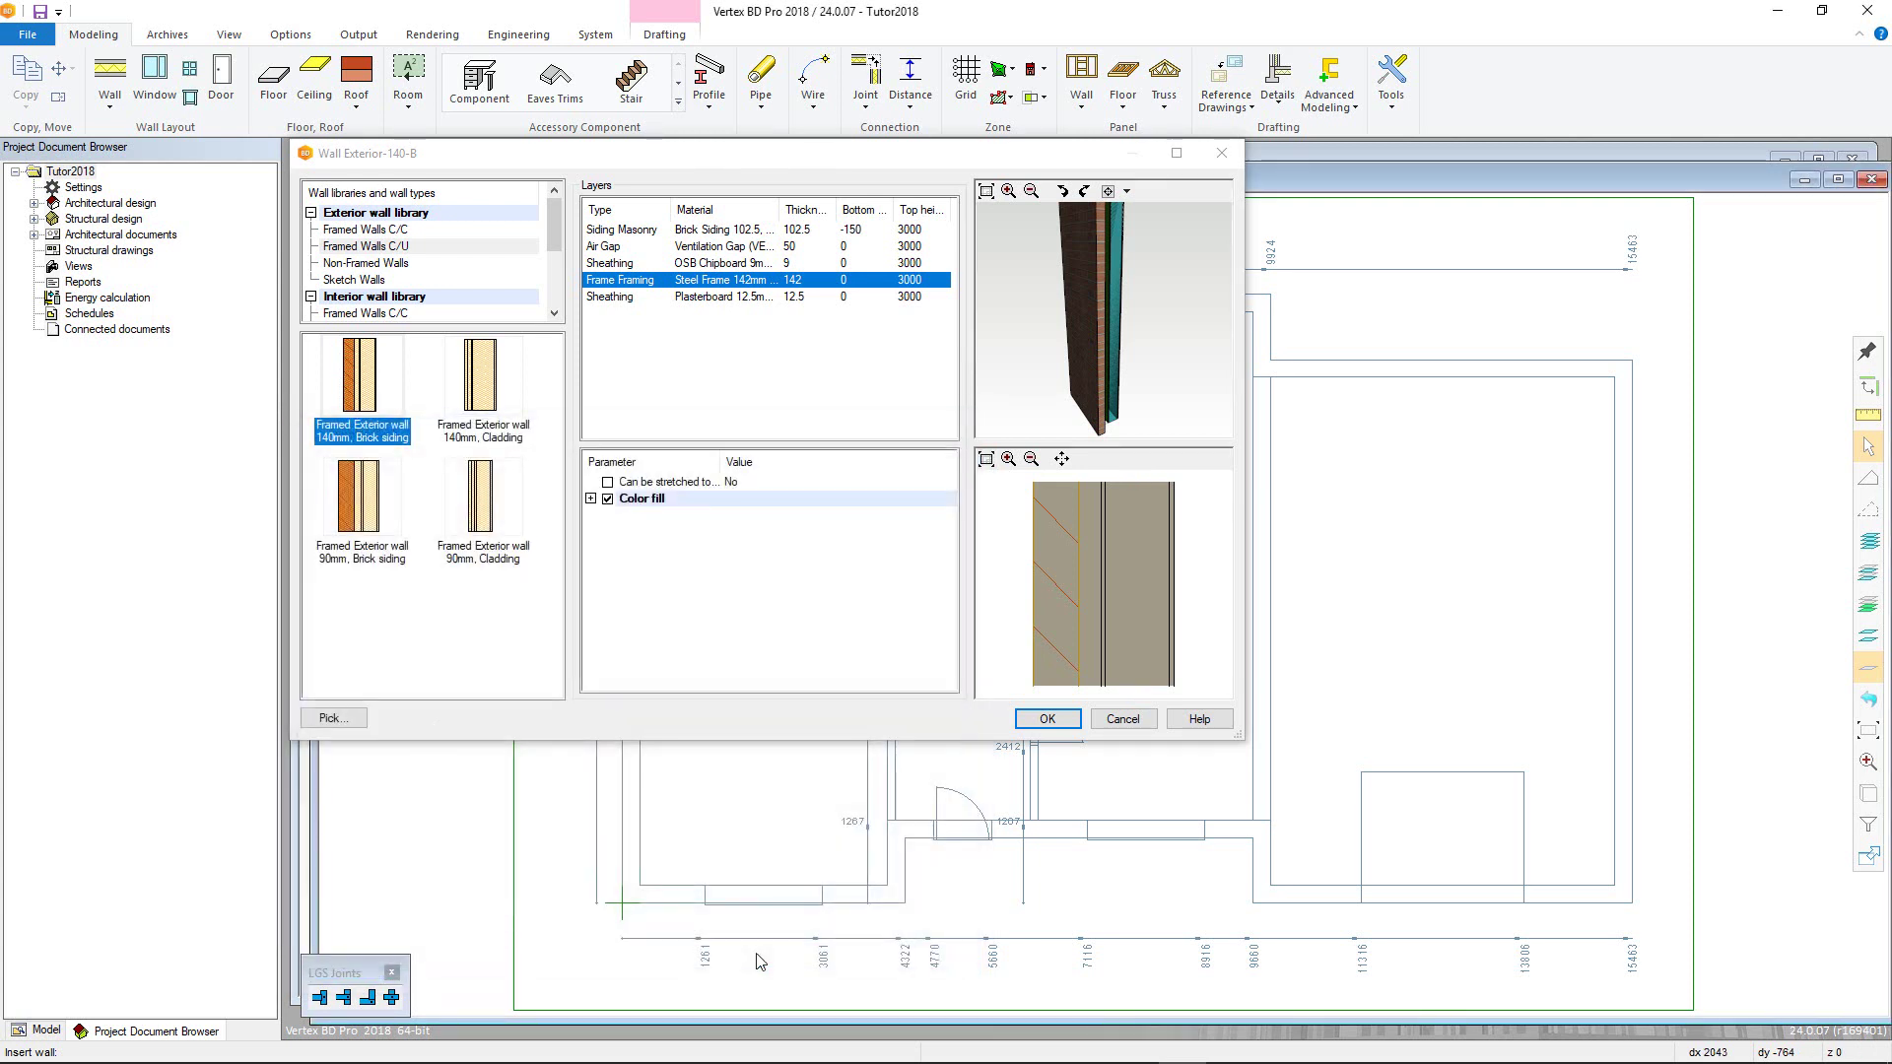